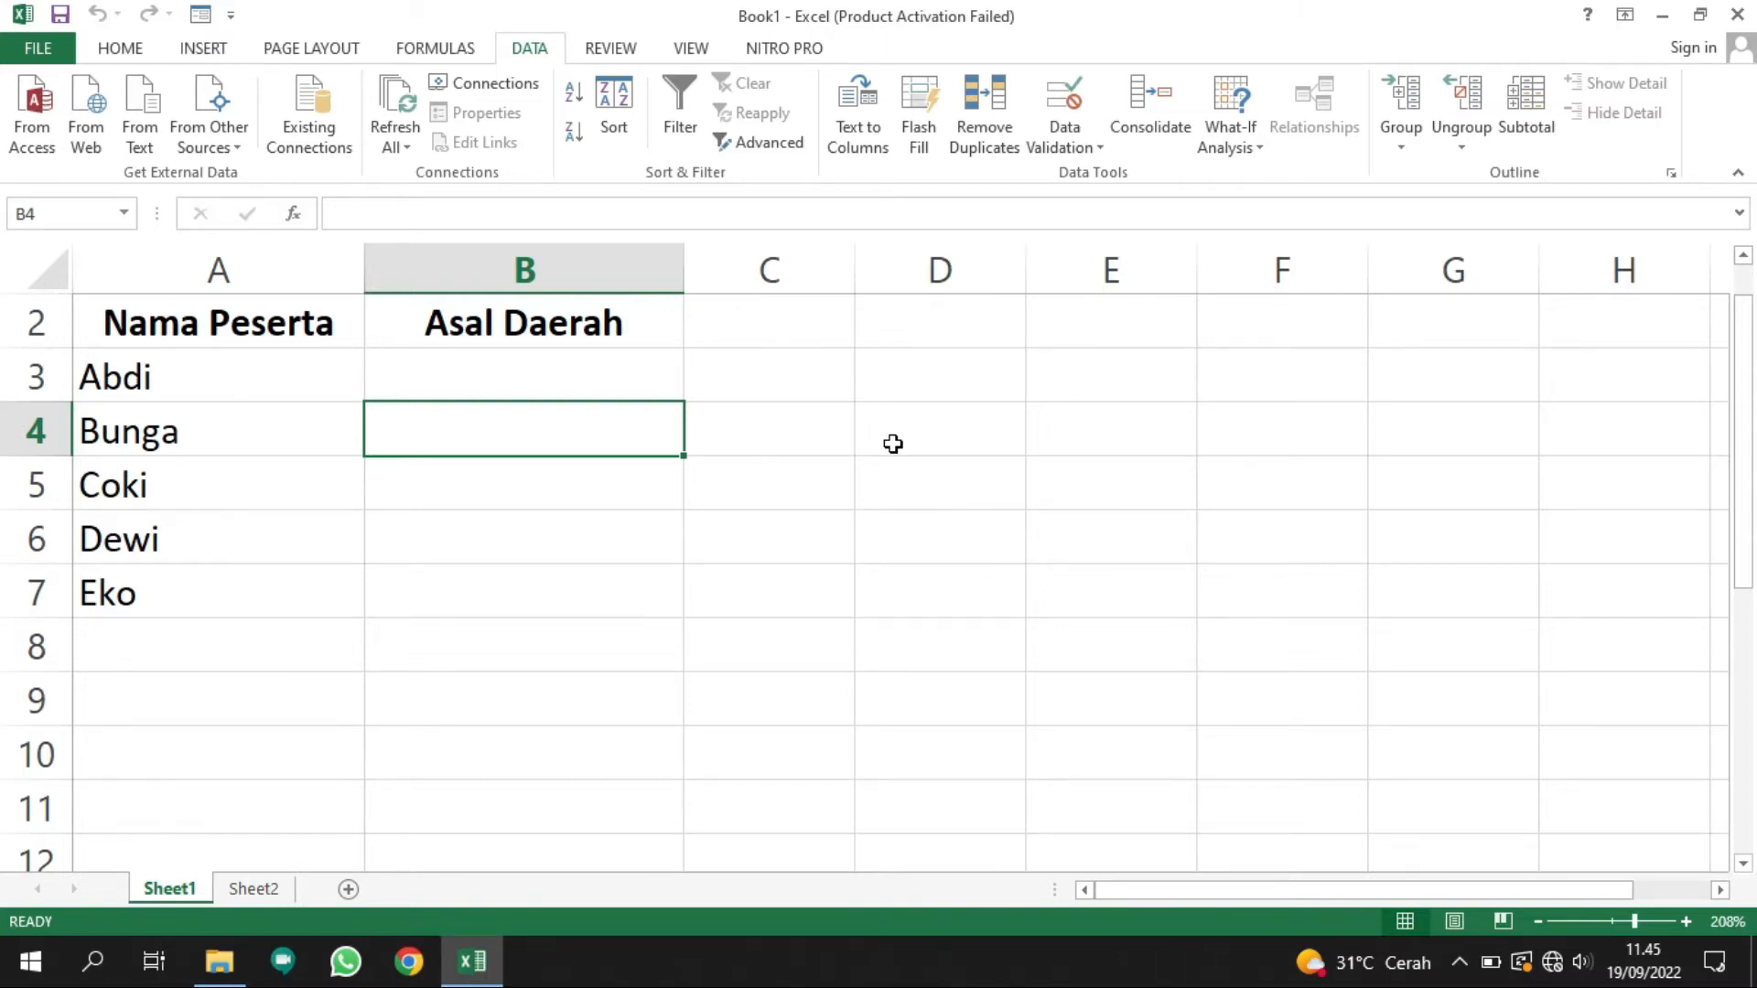
# Step: Start a data validation rule for the Asal Daerah cells B3:B7 and set it to allow a List
pyautogui.moveTo(558, 361); pyautogui.dragTo(480, 600)
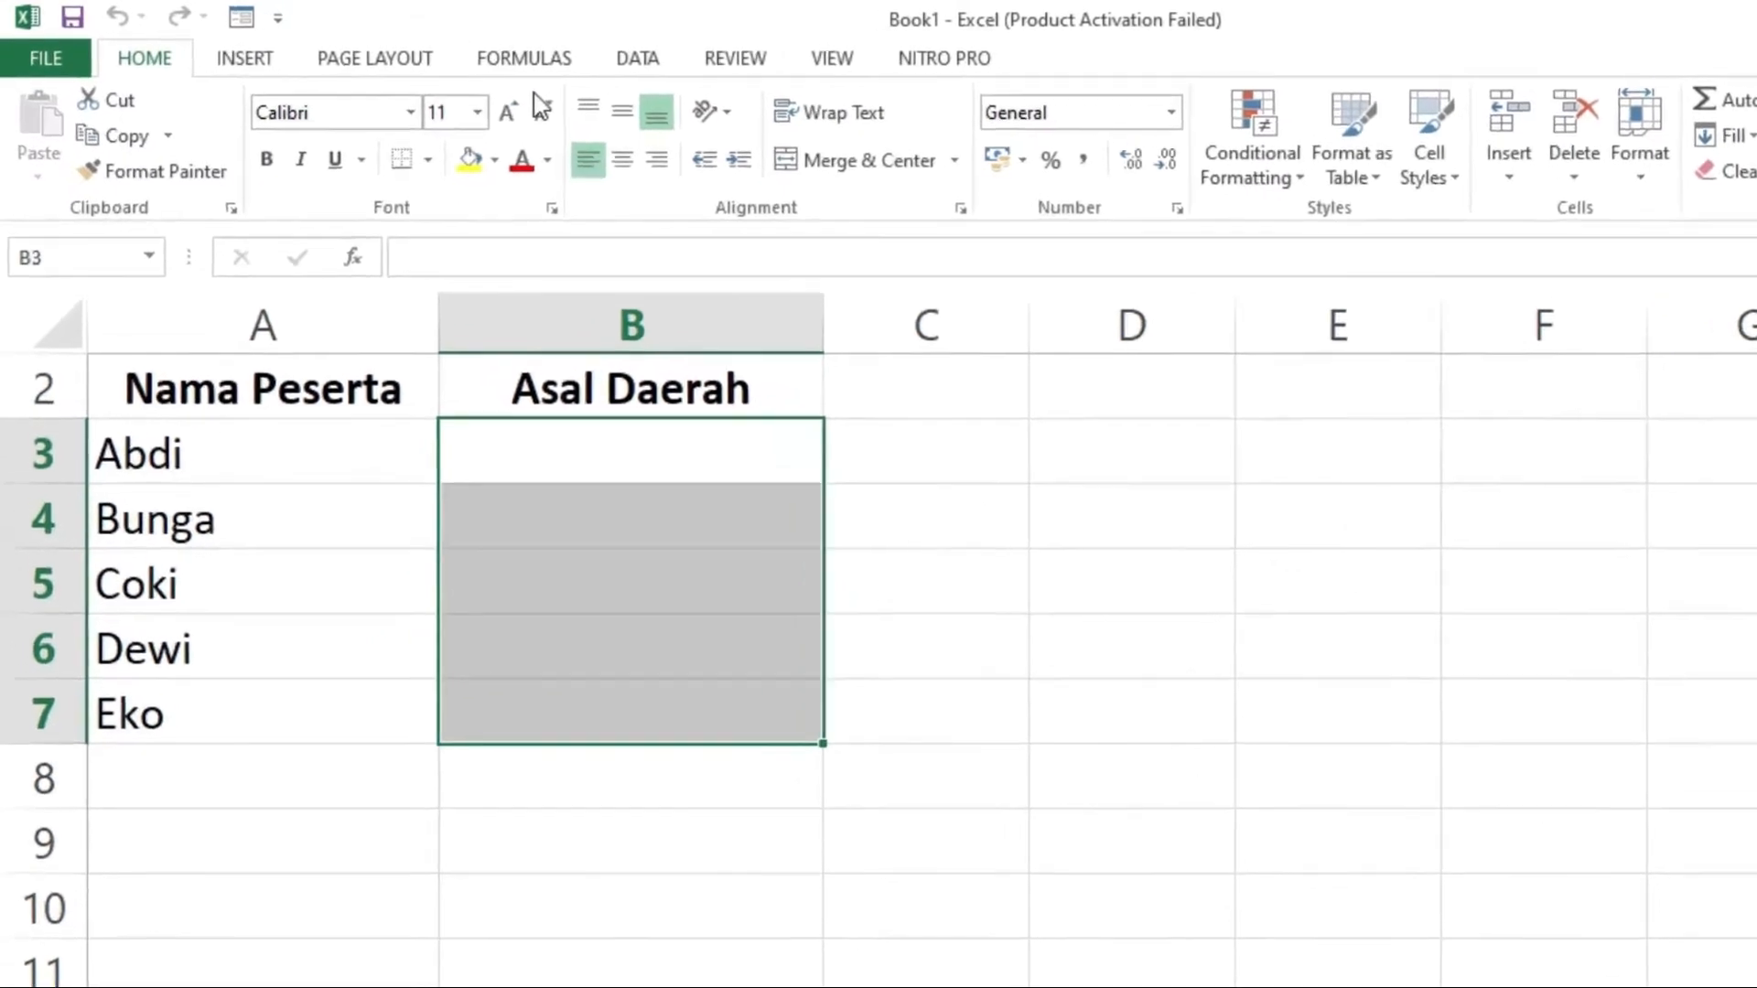
pyautogui.click(537, 51)
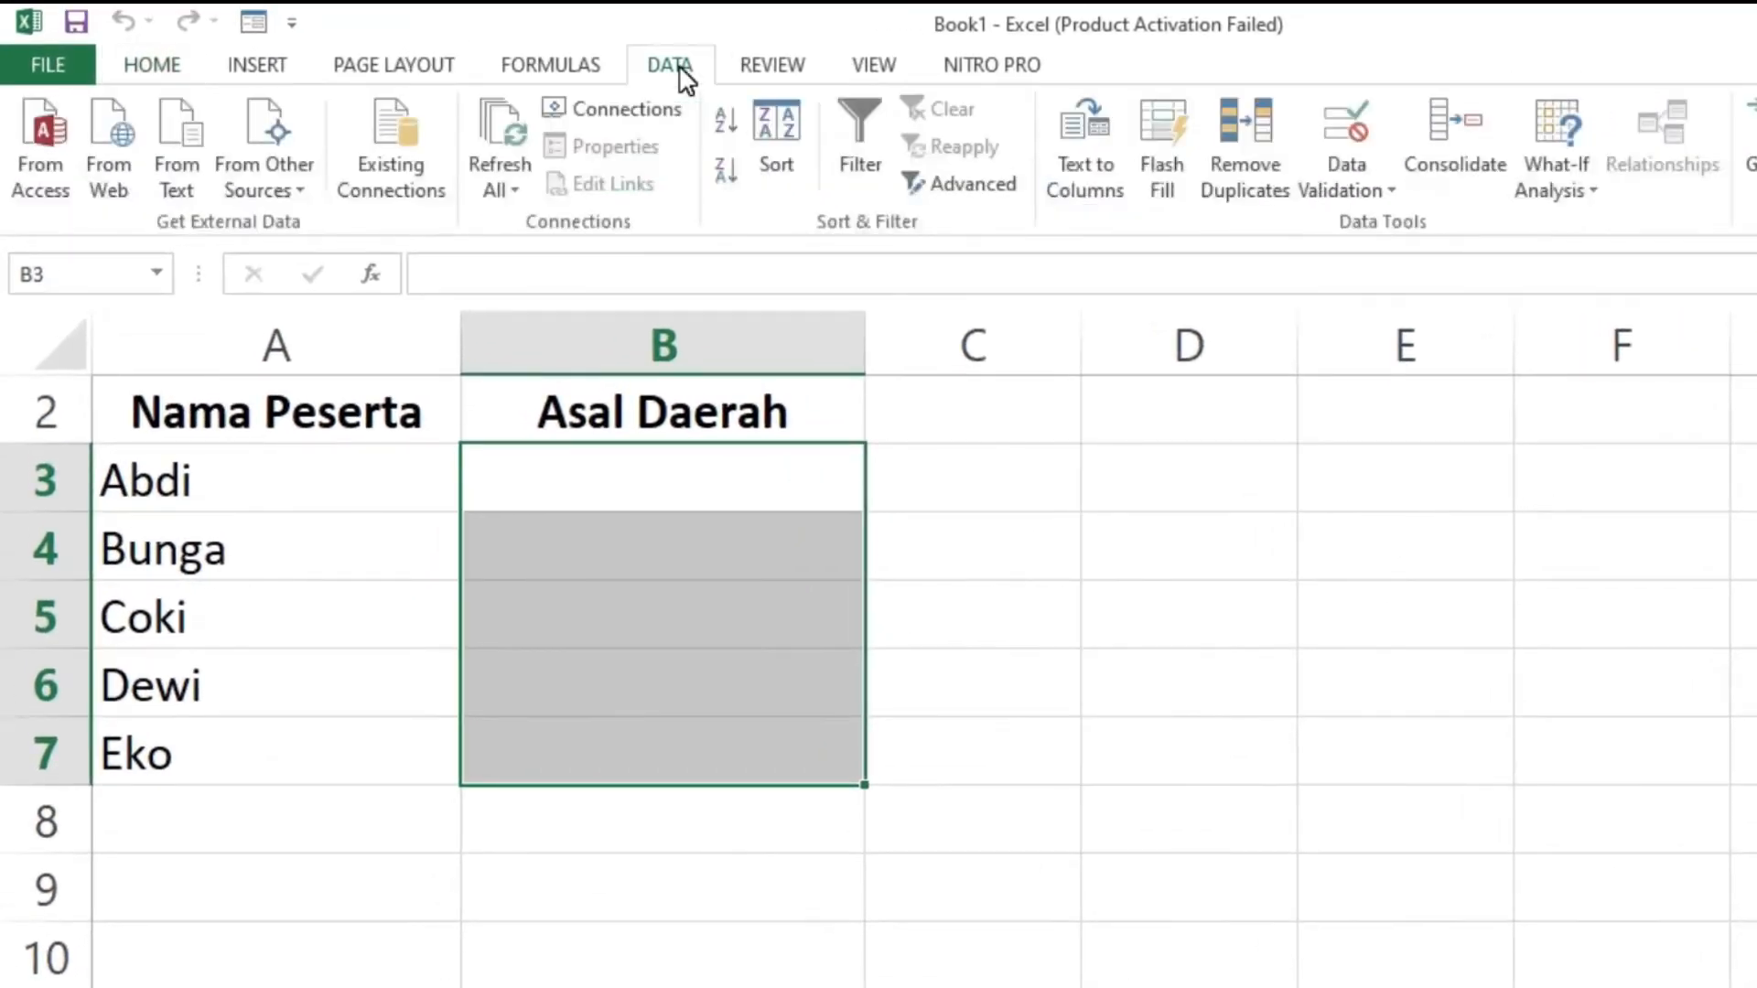
pyautogui.click(1349, 175)
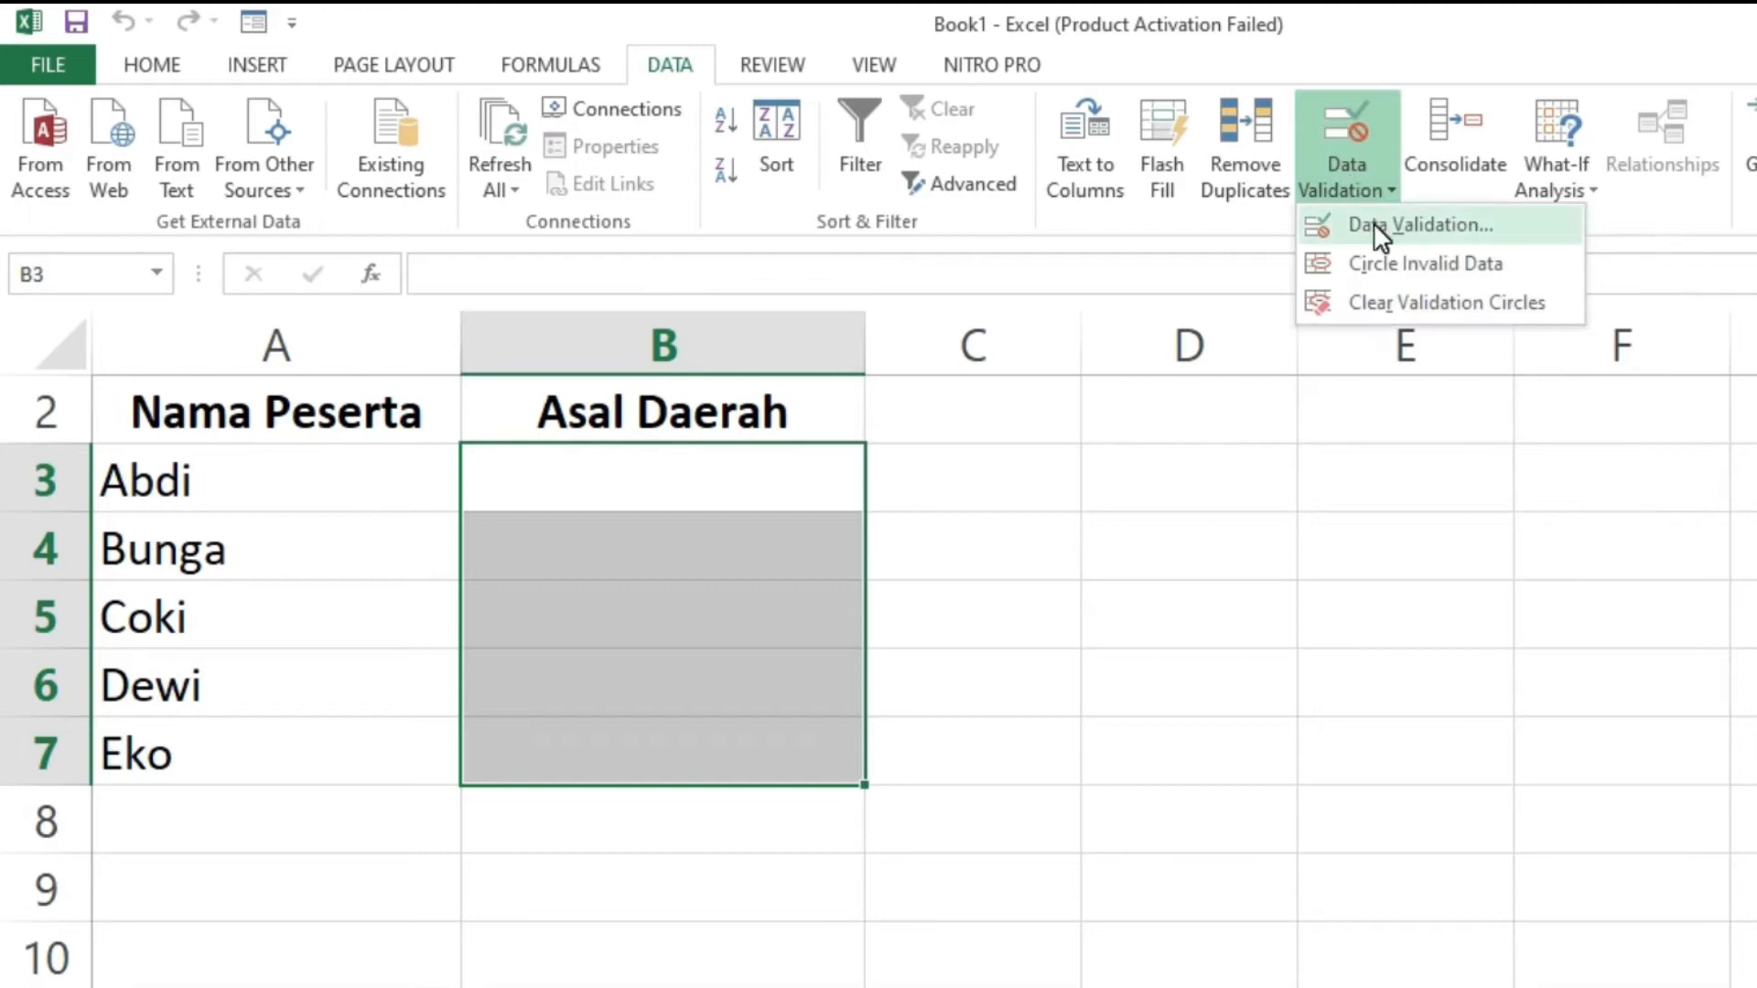
pyautogui.click(1375, 223)
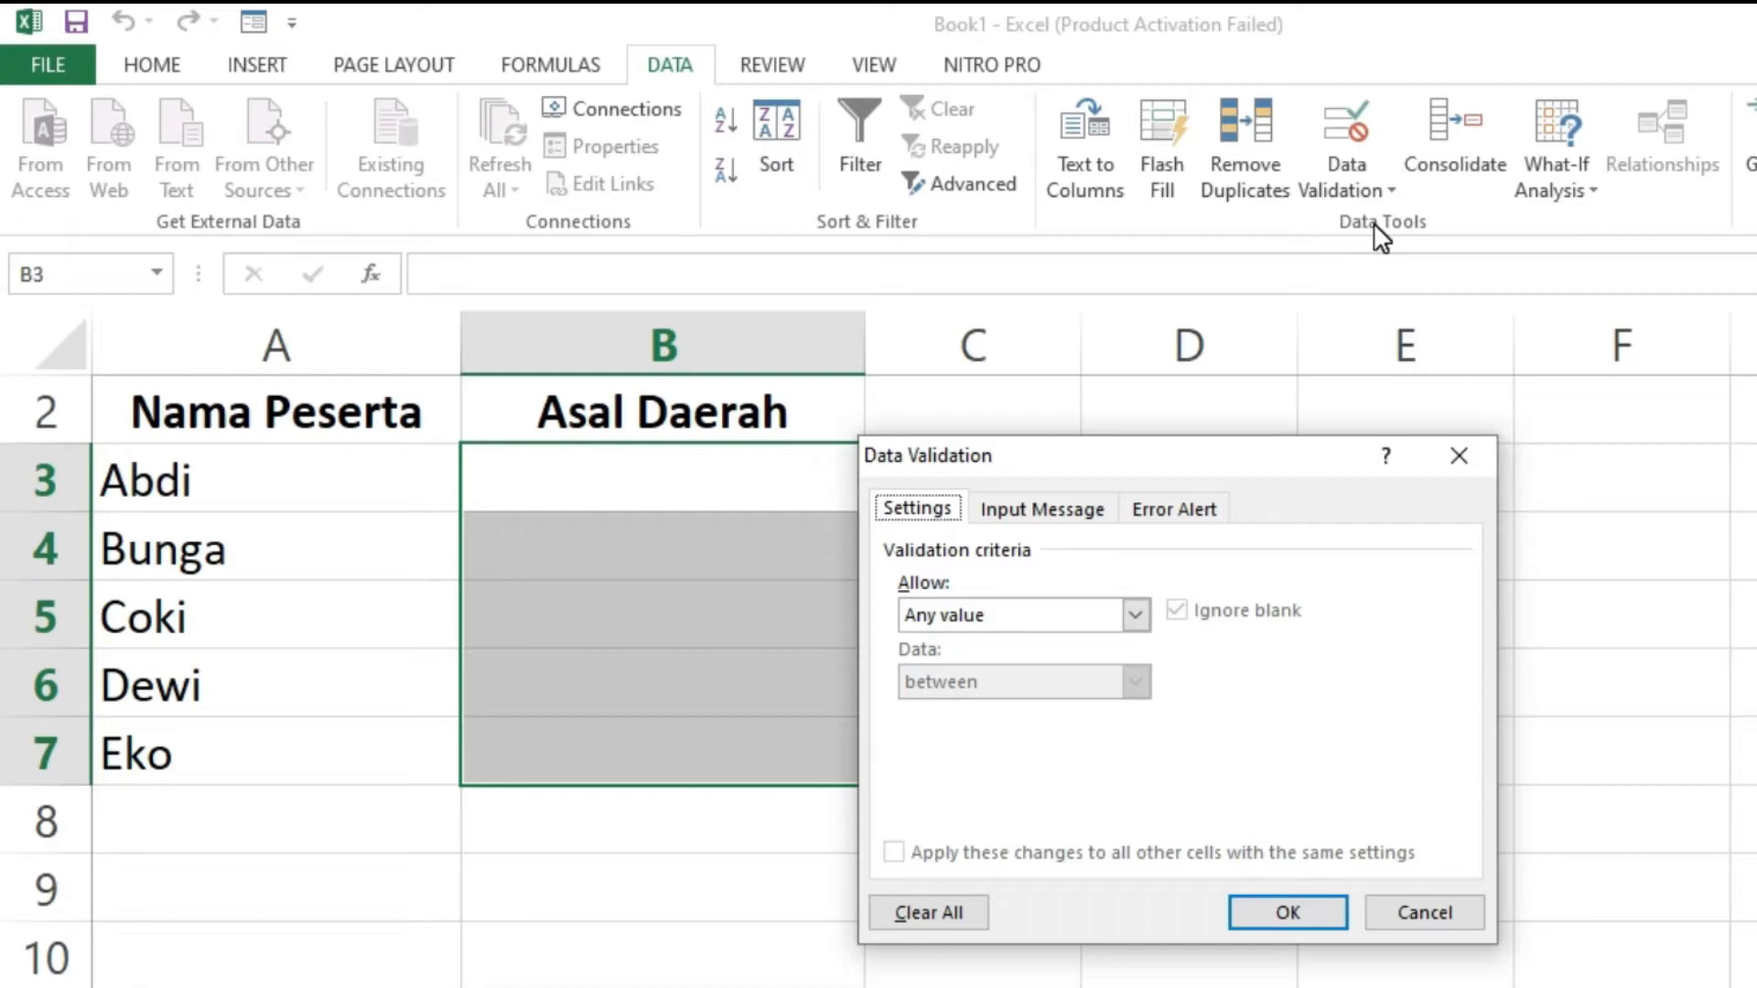
pyautogui.click(928, 614)
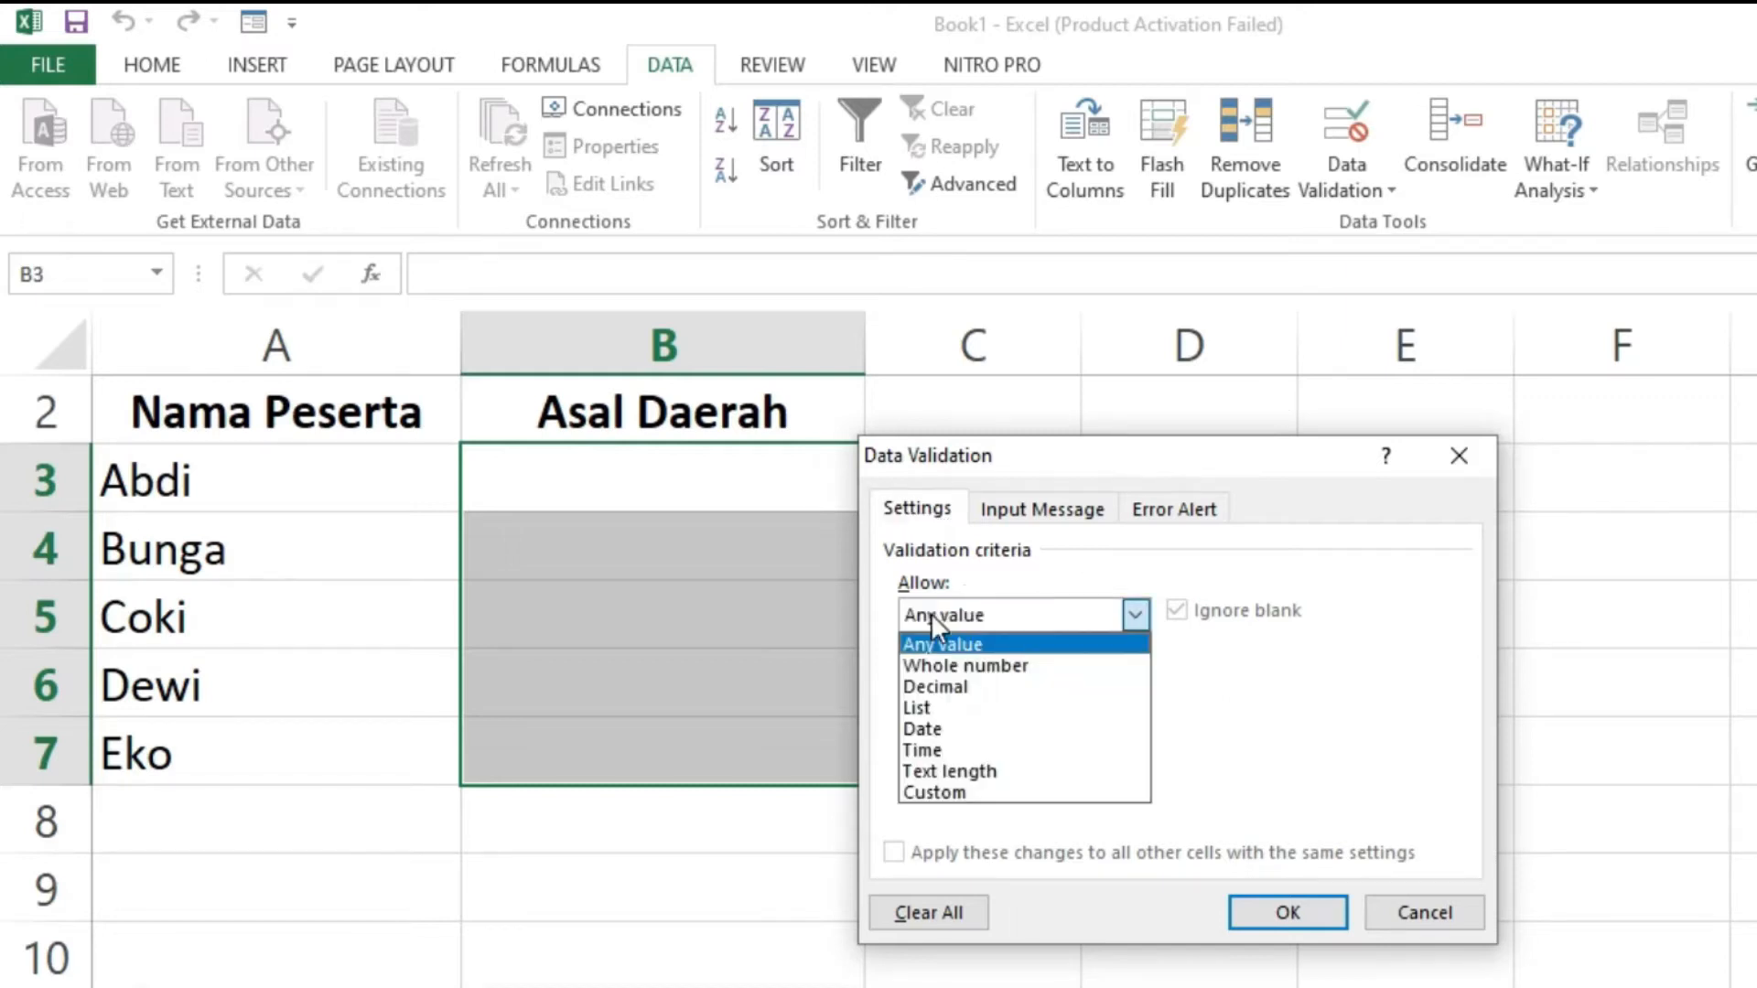
pyautogui.click(920, 707)
# Step: Set the list source to Jakarta;Bogor;Depok;Tangerang;Bekasi and apply the validation rule
pyautogui.click(950, 748)
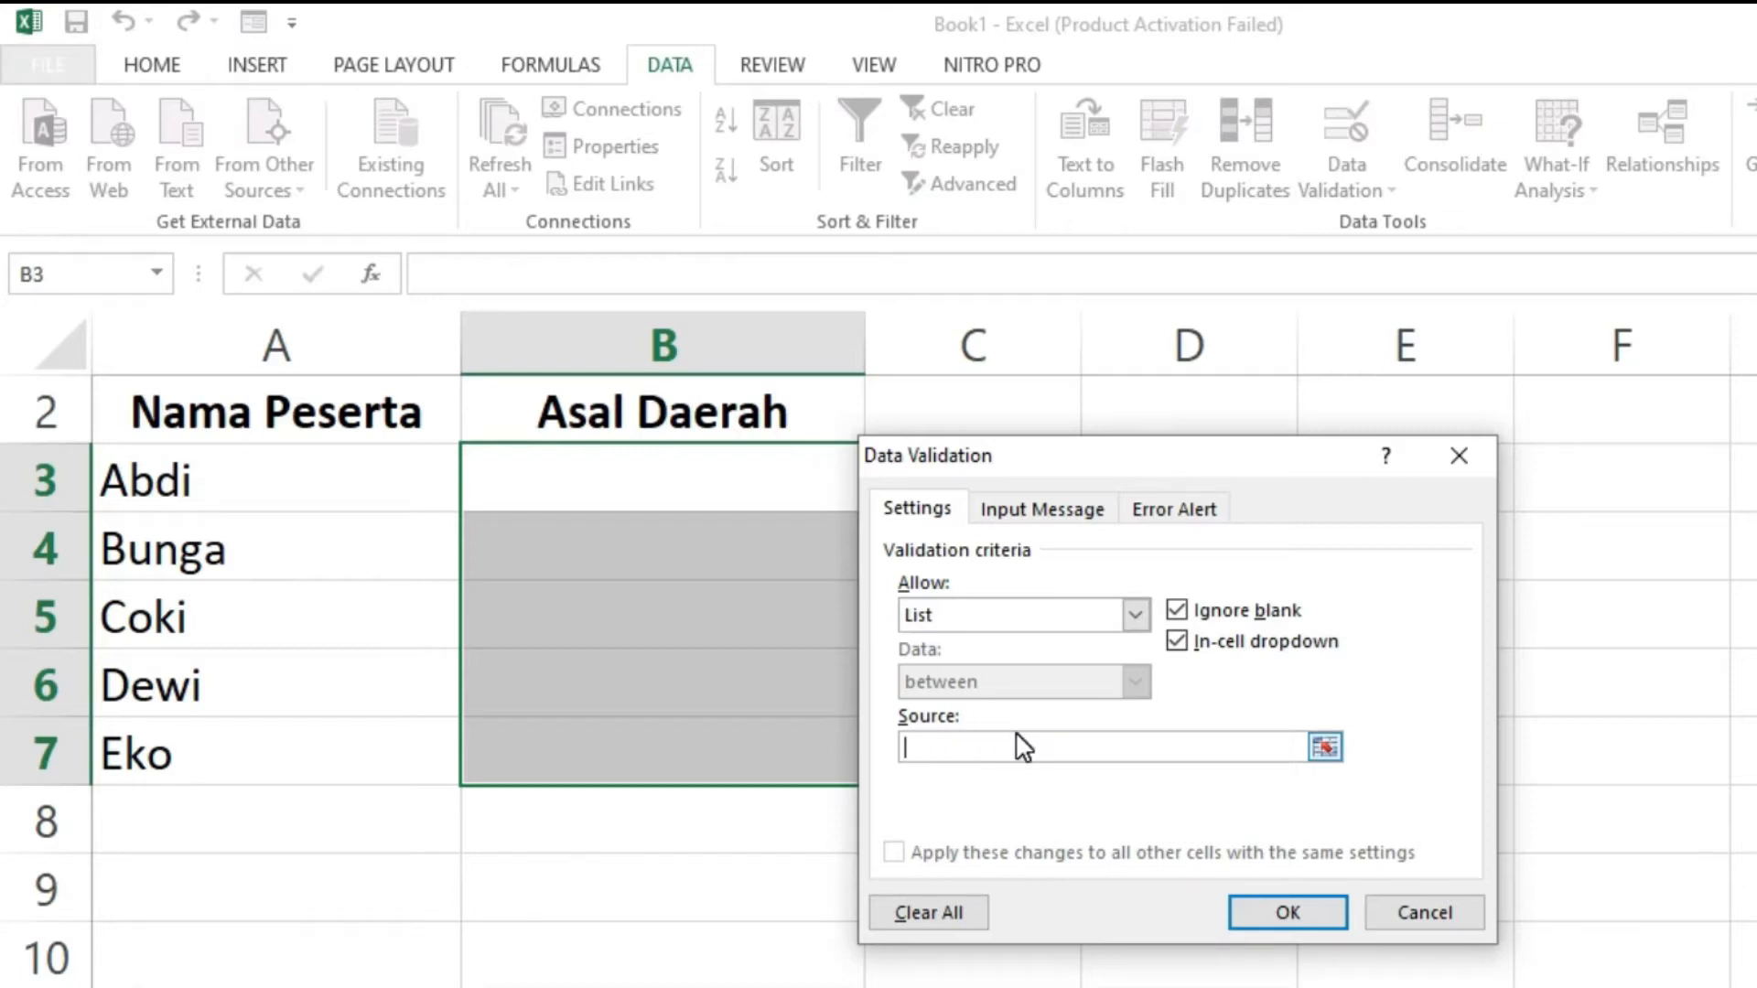
pyautogui.write('Jakarta;')
pyautogui.write('Bogo')
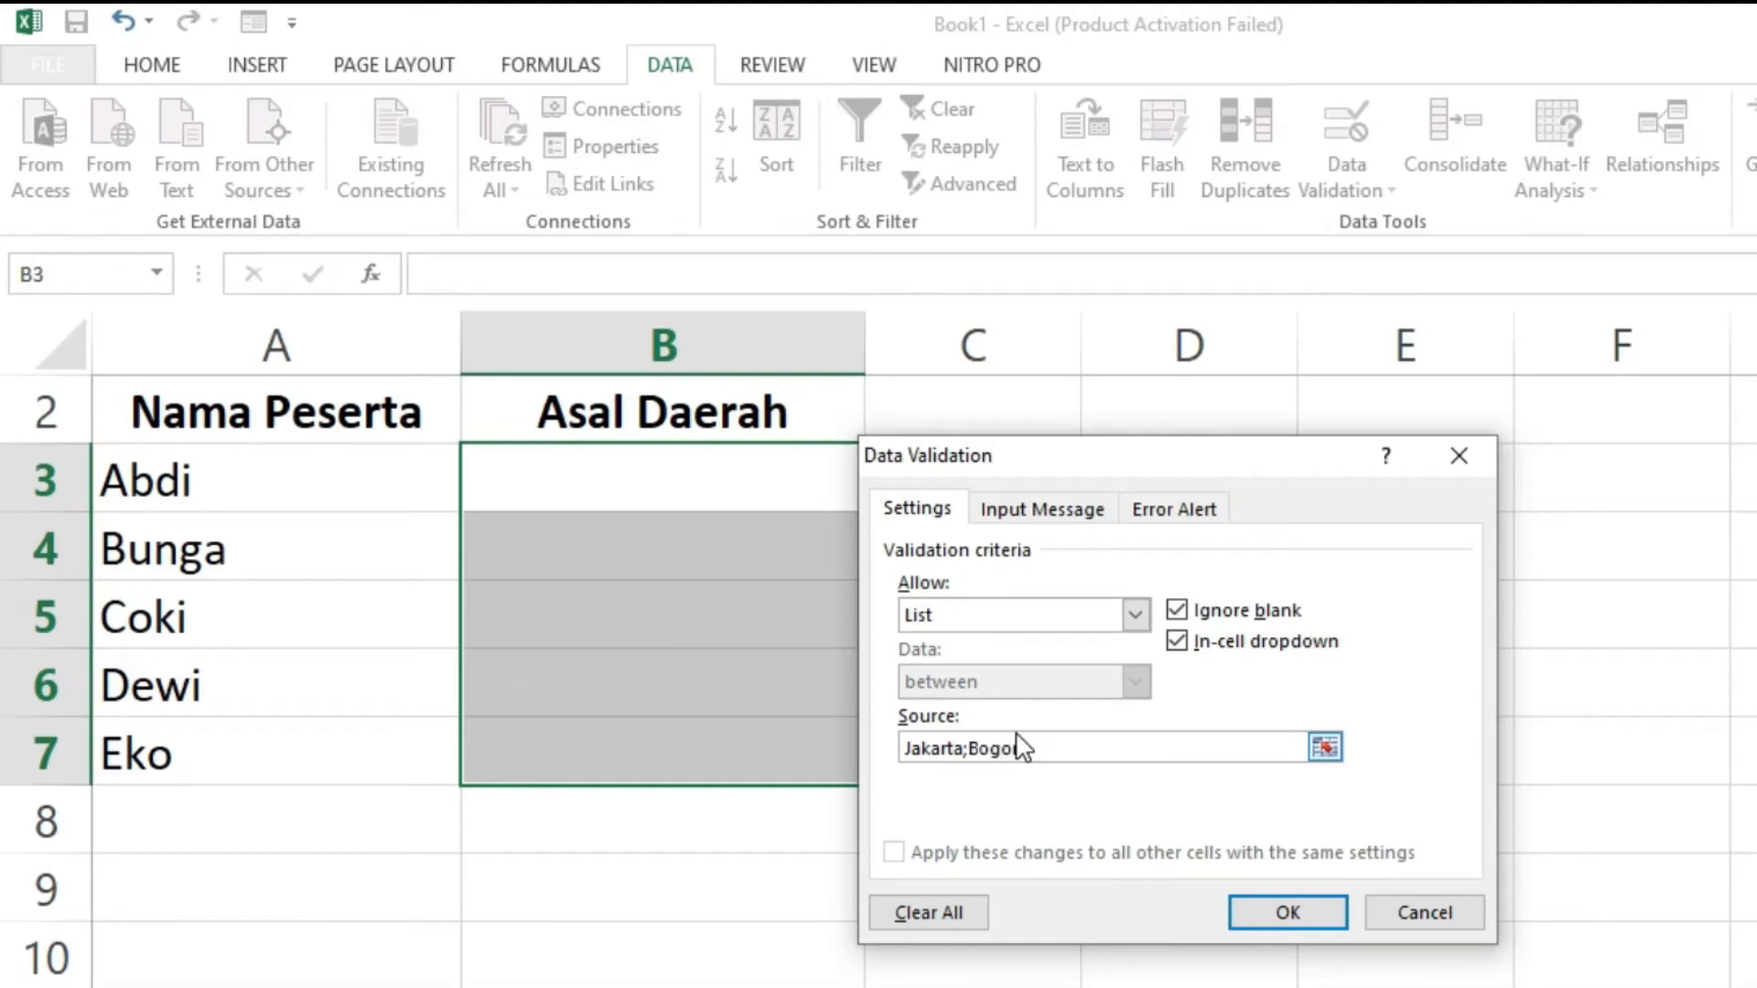
pyautogui.write('r;Bepok;Tn')
pyautogui.press('BackSpace')
pyautogui.write('angerang;Bekasi')
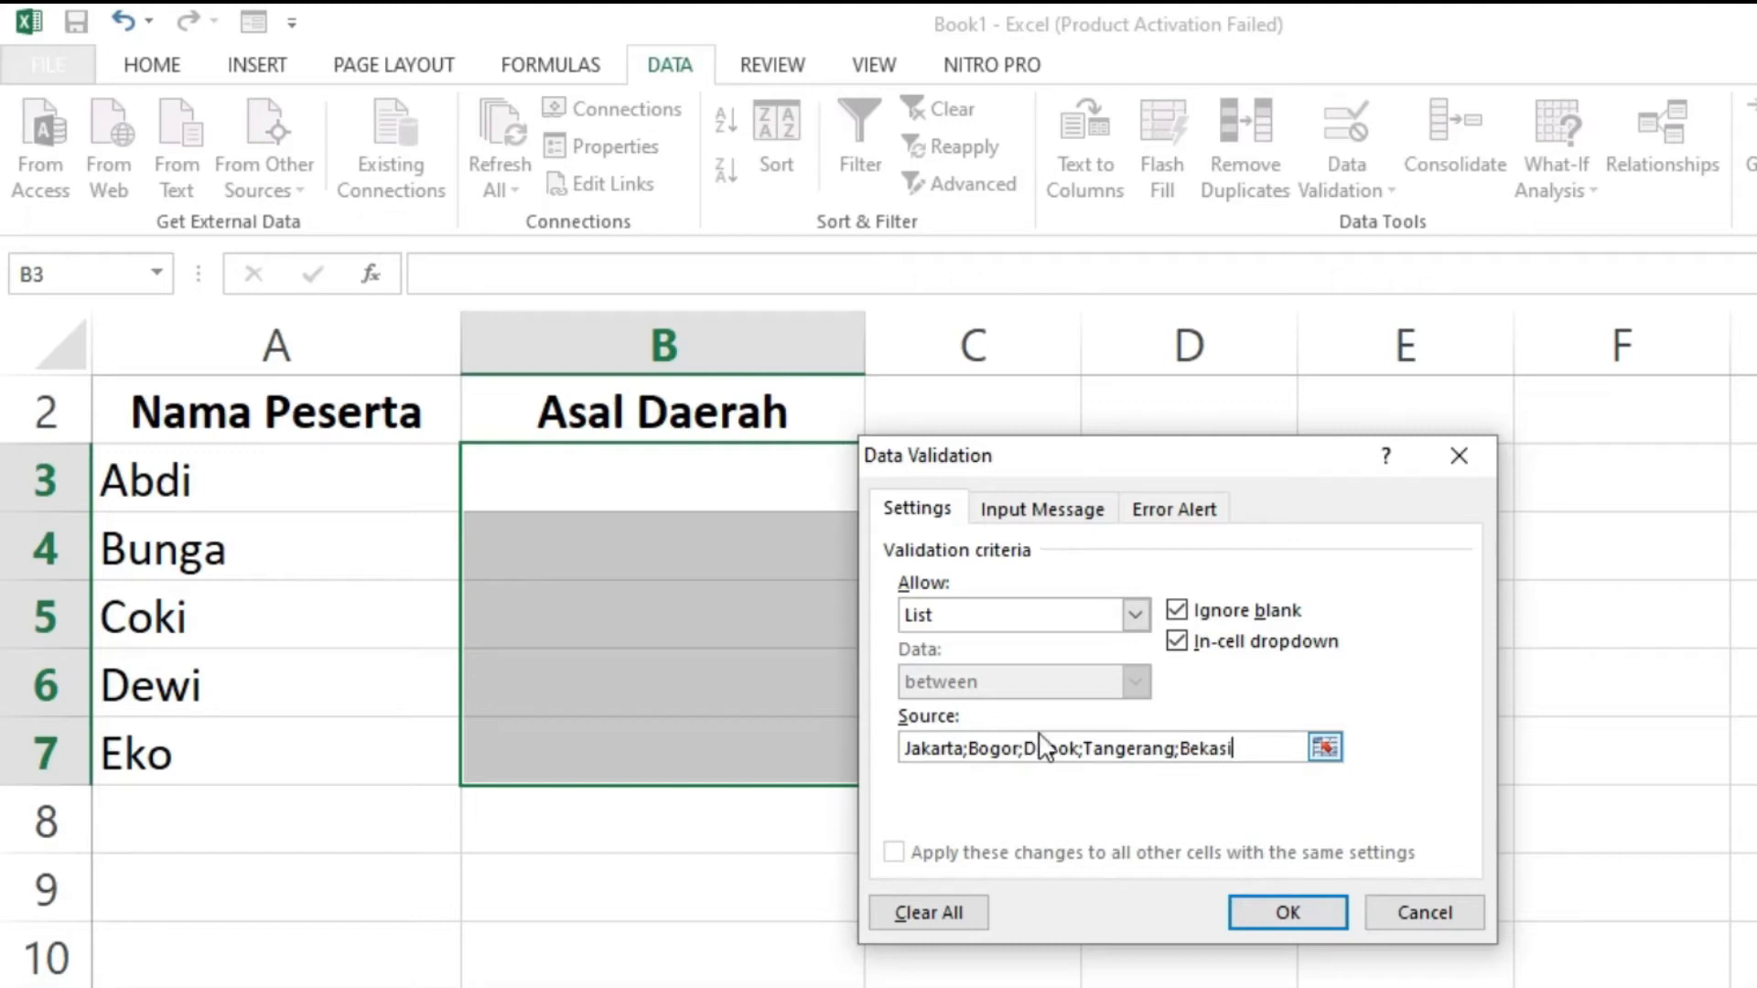
pyautogui.click(1277, 920)
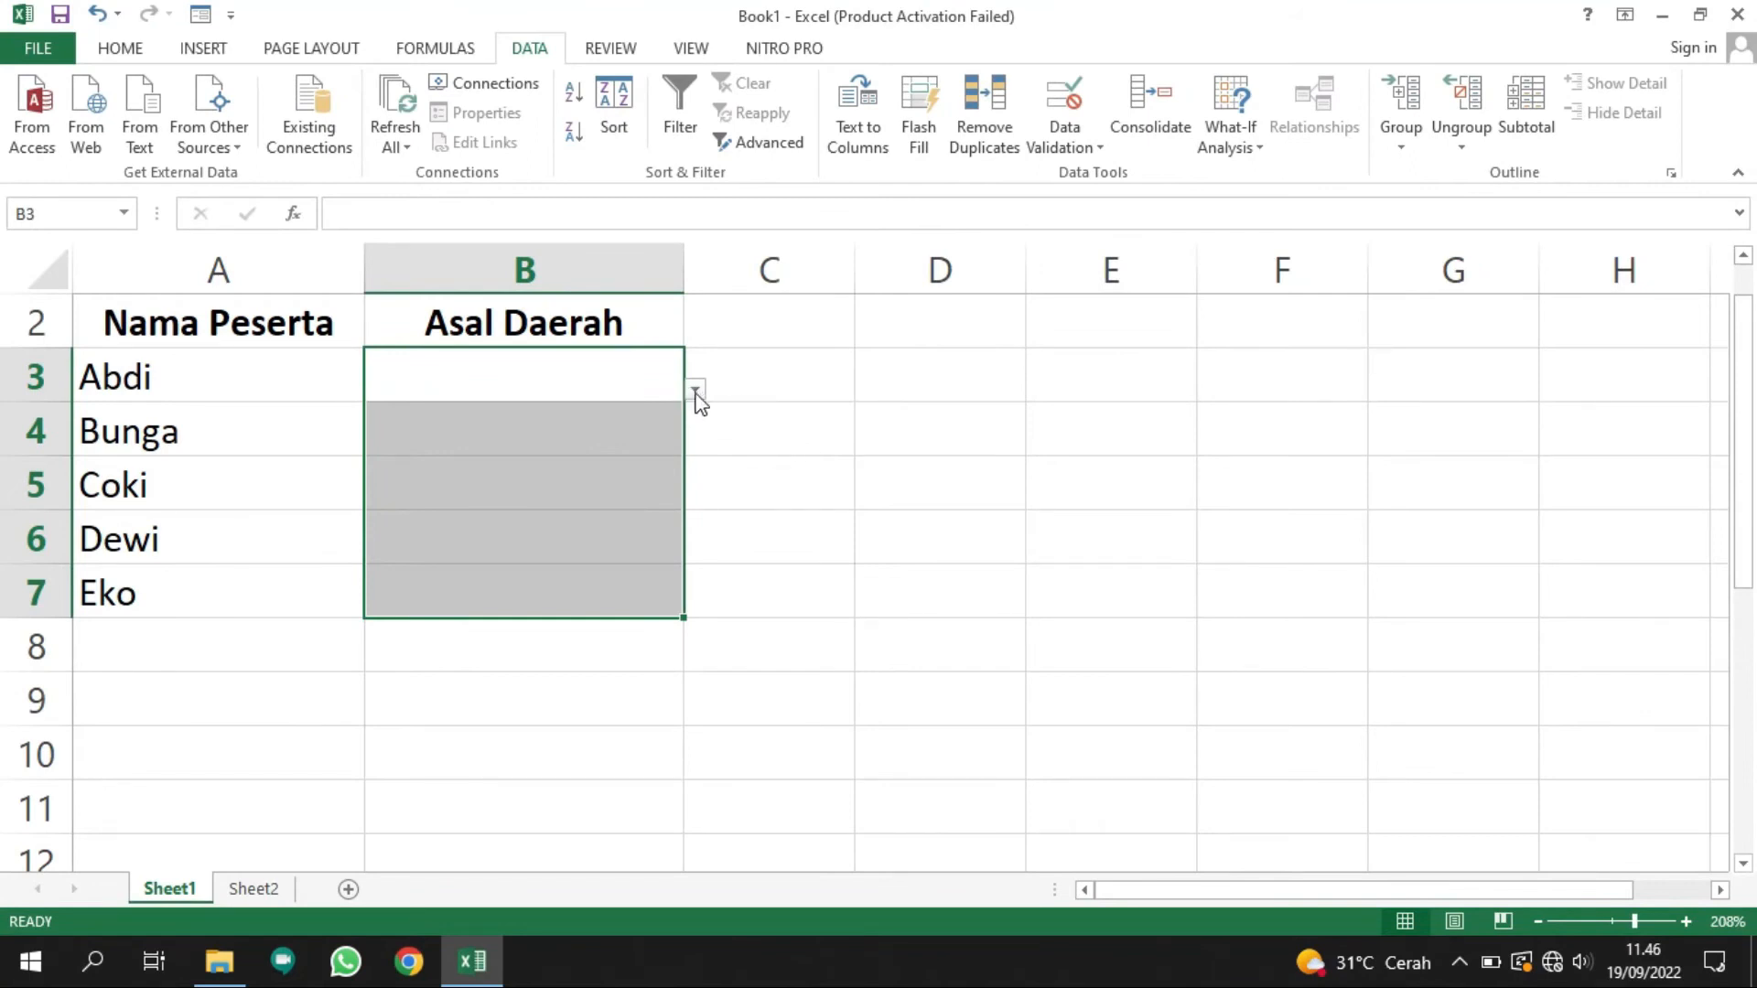
# Step: Choose Jakarta for cell B3 and Tangerang for cell B4 from their drop-down lists
pyautogui.click(769, 375)
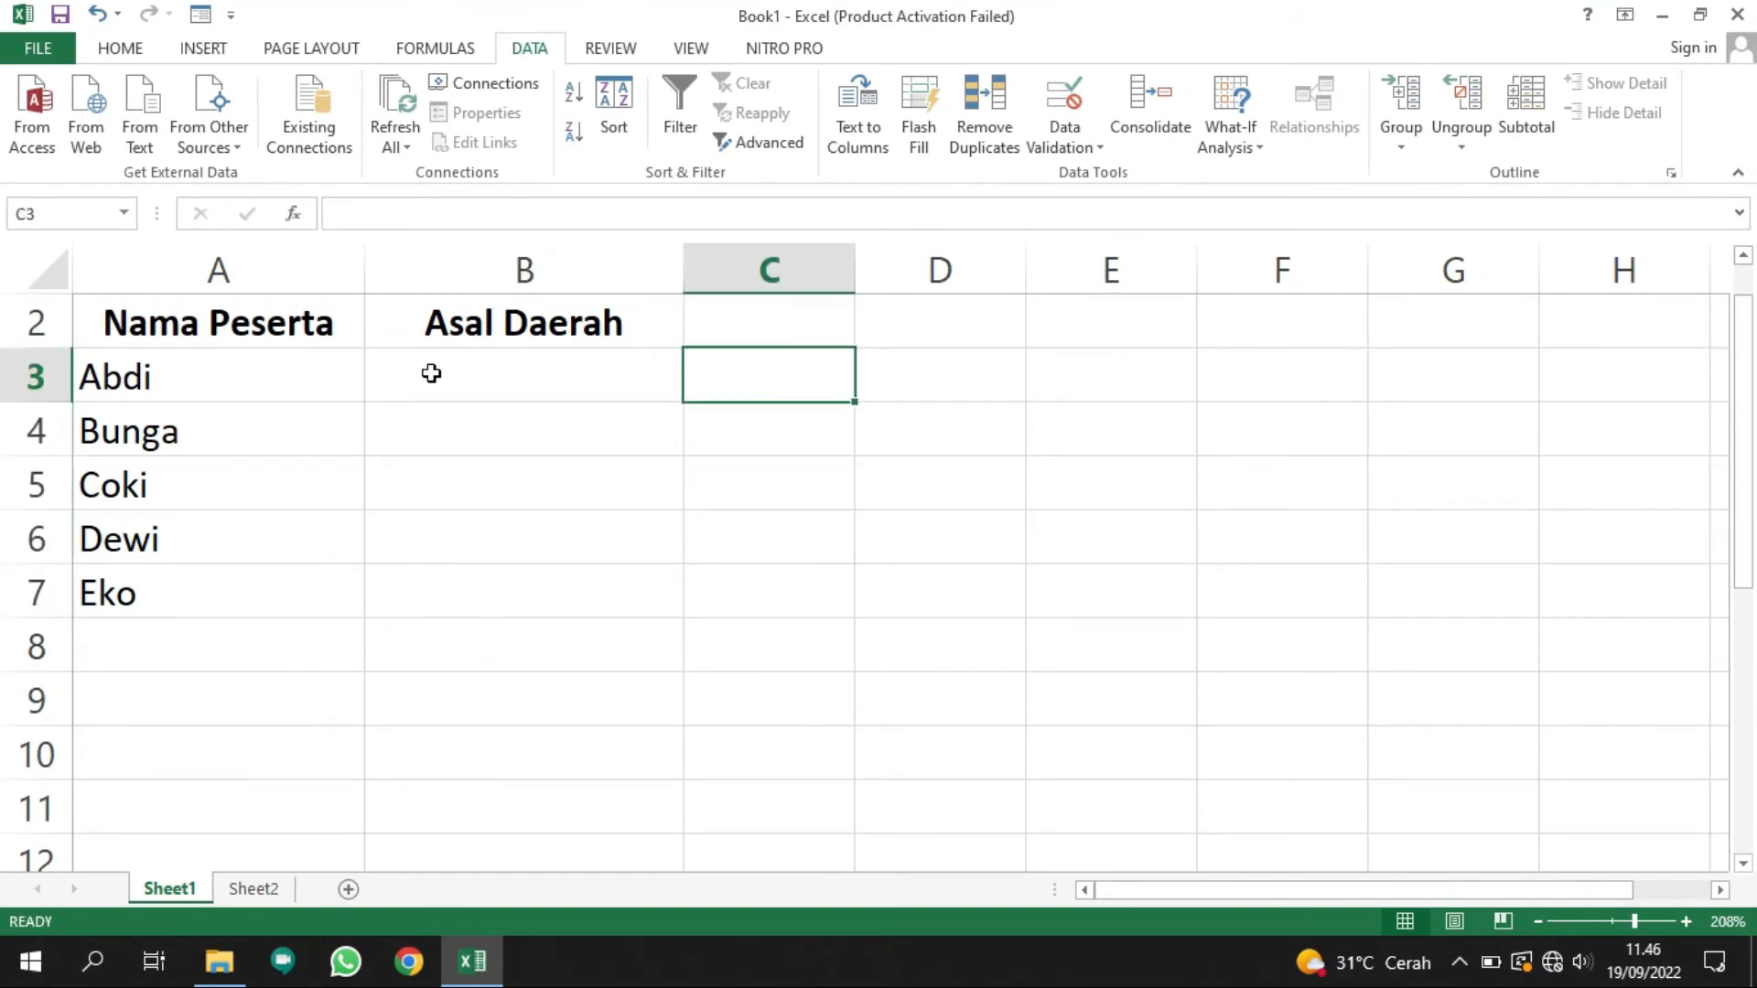
pyautogui.click(564, 395)
pyautogui.click(697, 389)
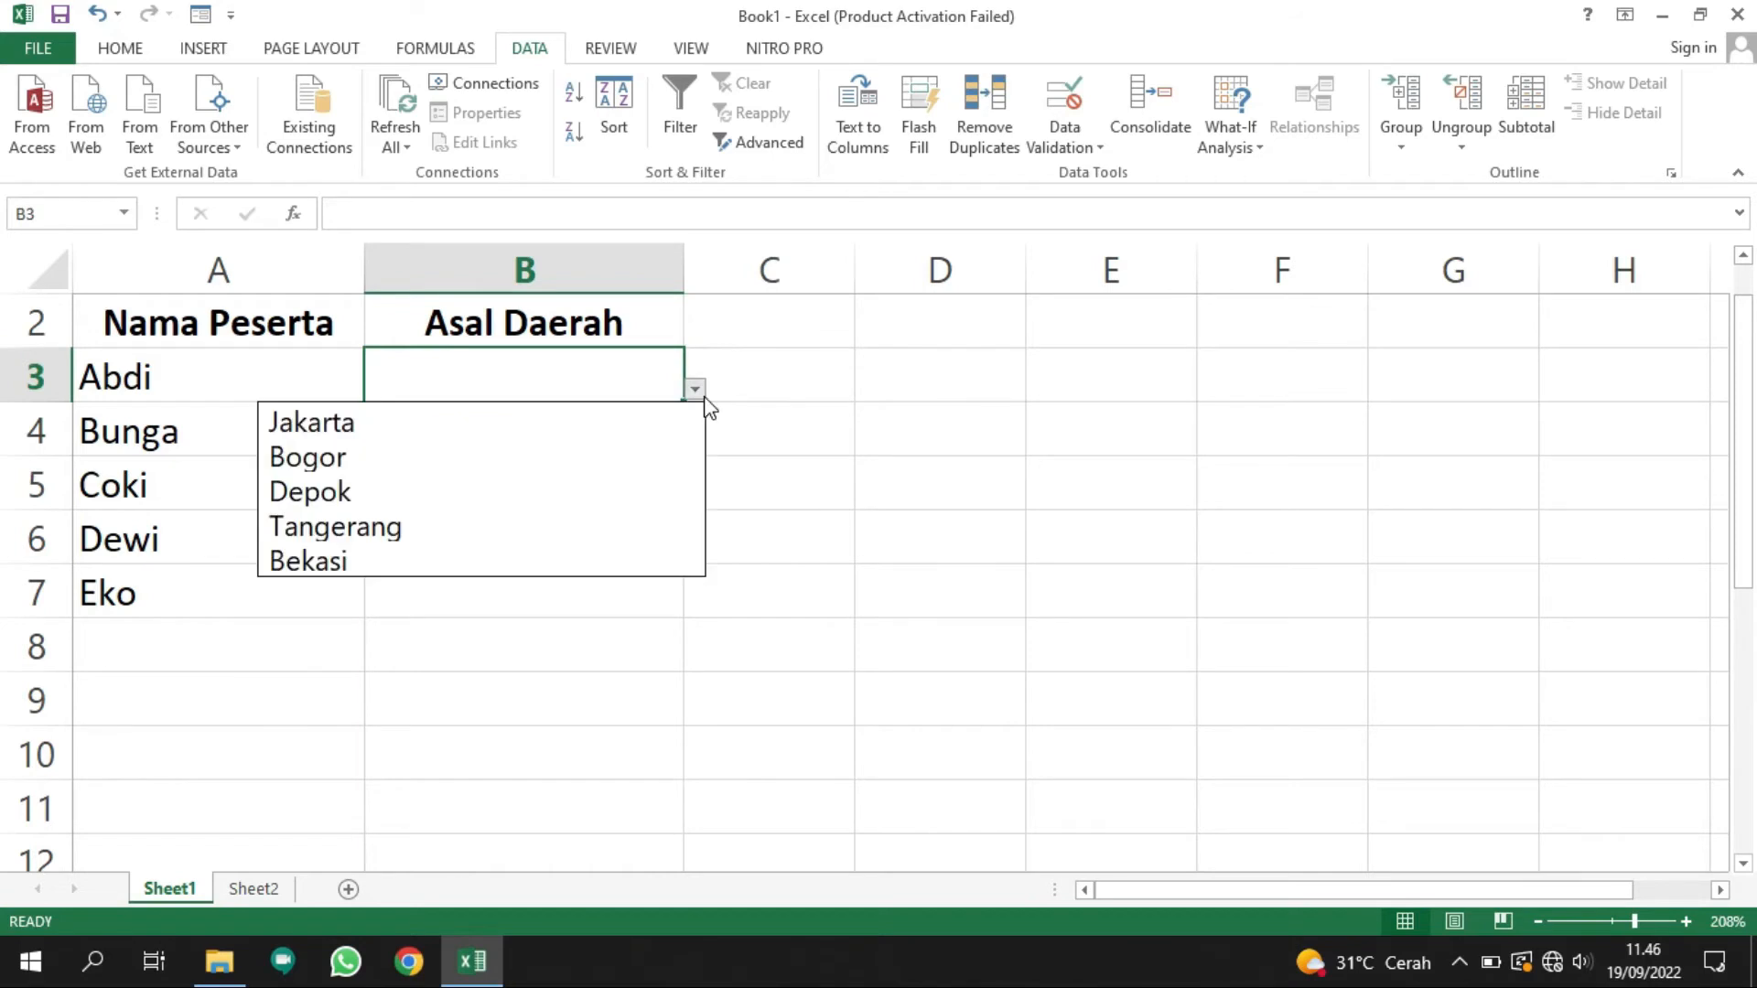
pyautogui.click(410, 430)
pyautogui.click(431, 427)
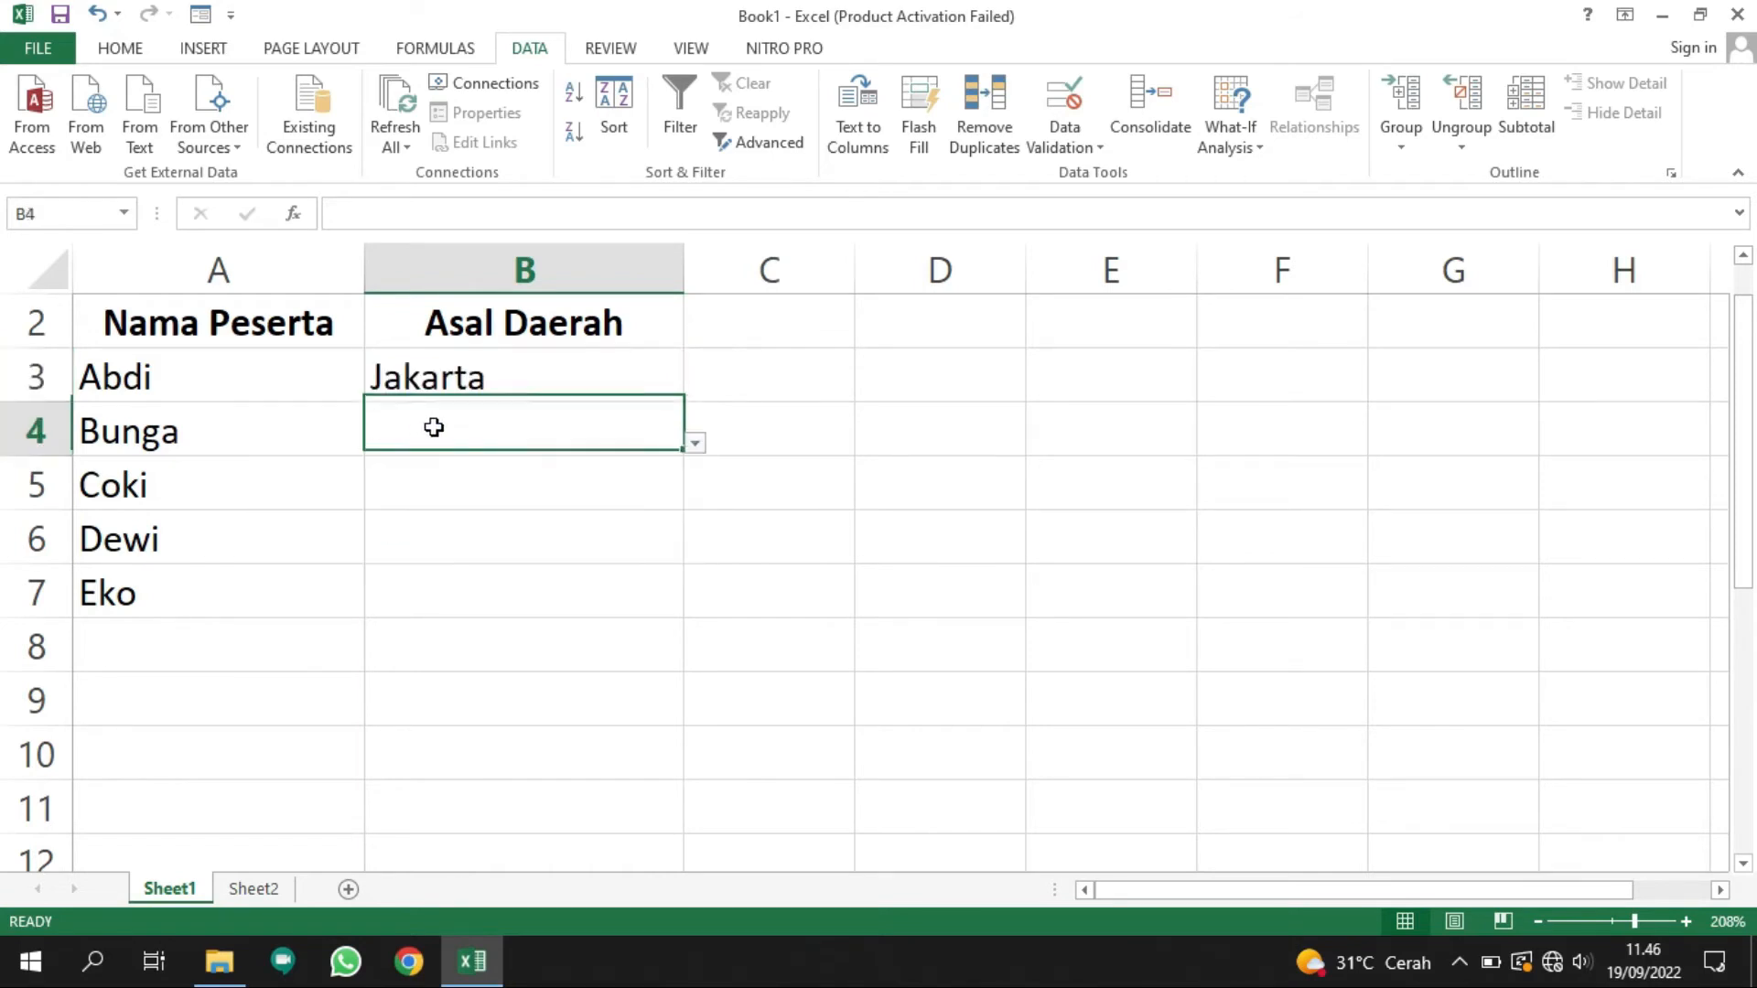
pyautogui.click(696, 443)
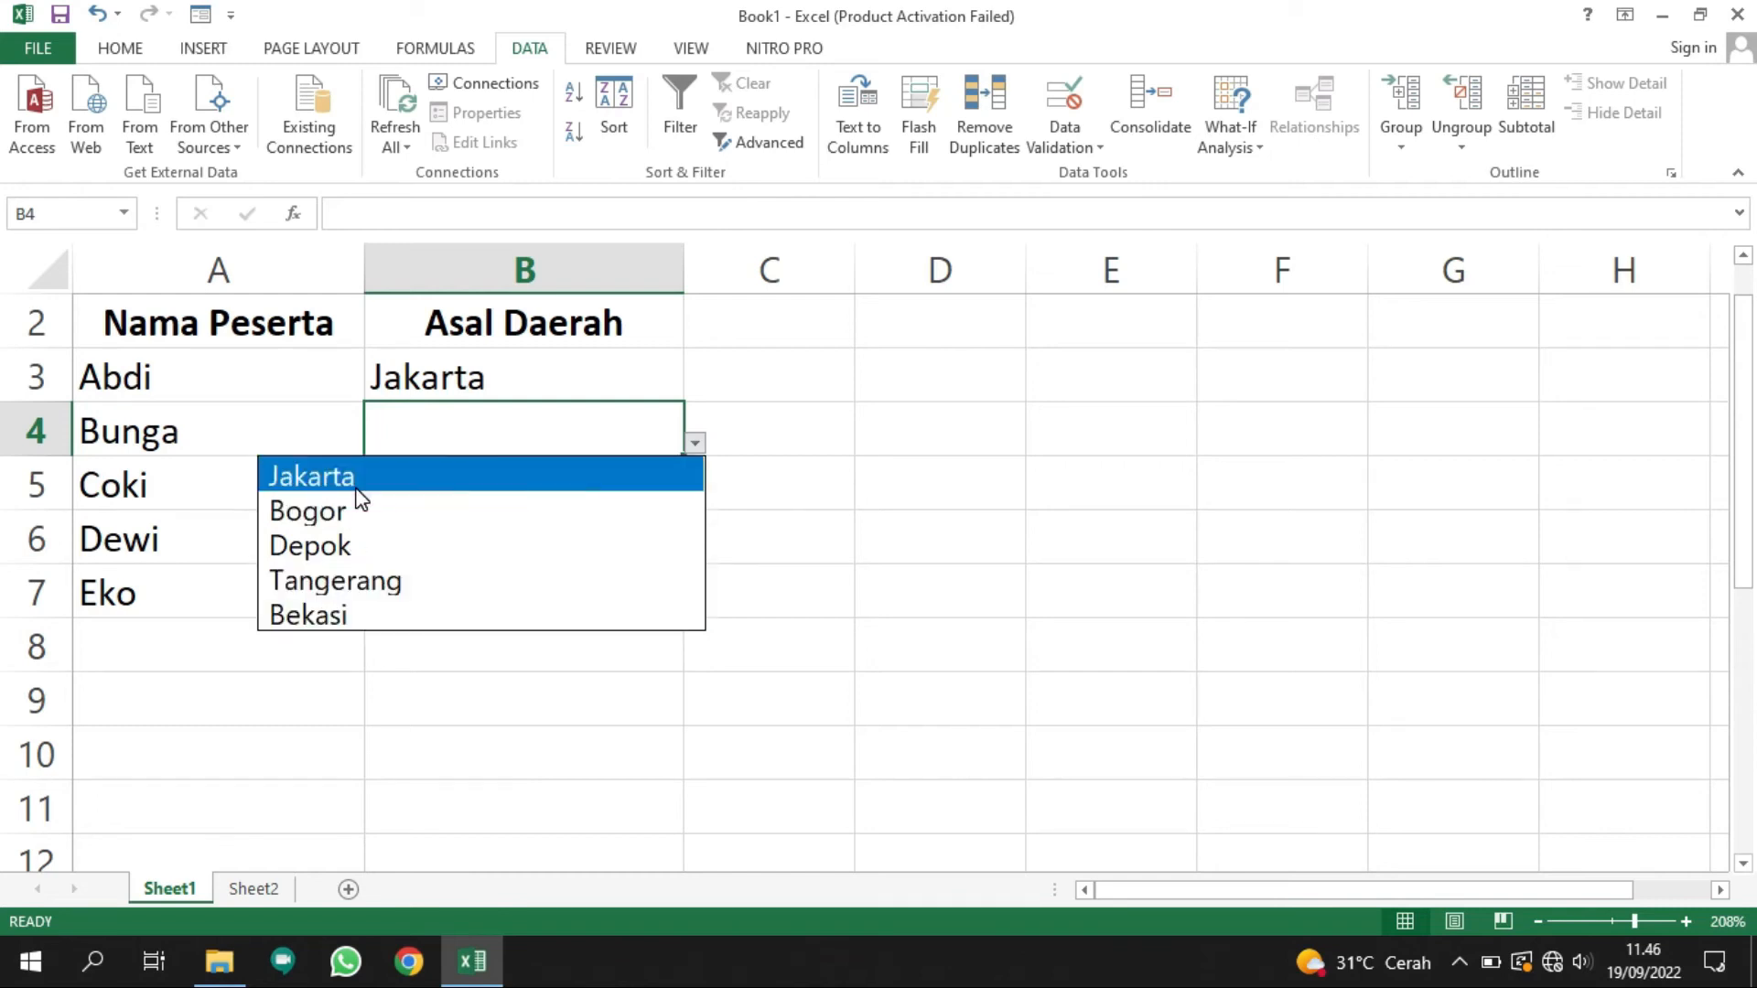
pyautogui.click(379, 577)
# Step: Choose Bogor for cell B5 and Tangerang for cells B6 and B7 from their drop-down lists
pyautogui.click(592, 486)
pyautogui.click(697, 498)
pyautogui.click(512, 569)
pyautogui.click(541, 524)
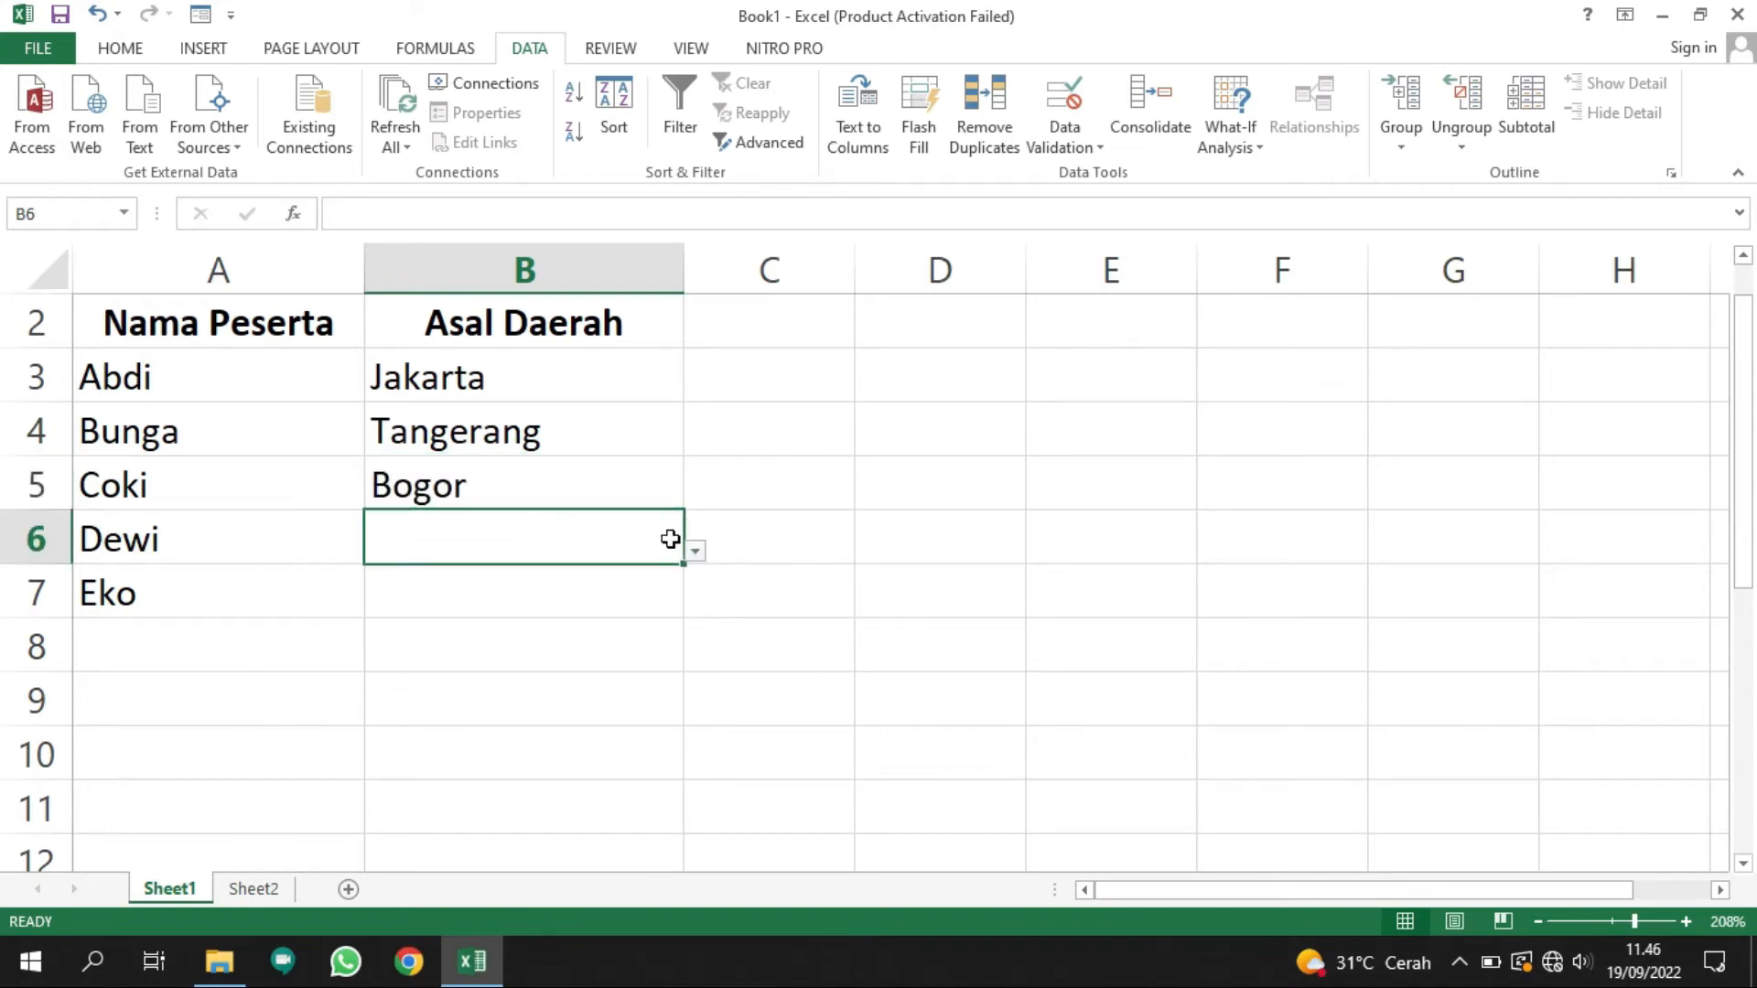
pyautogui.click(696, 551)
pyautogui.click(483, 695)
pyautogui.click(563, 599)
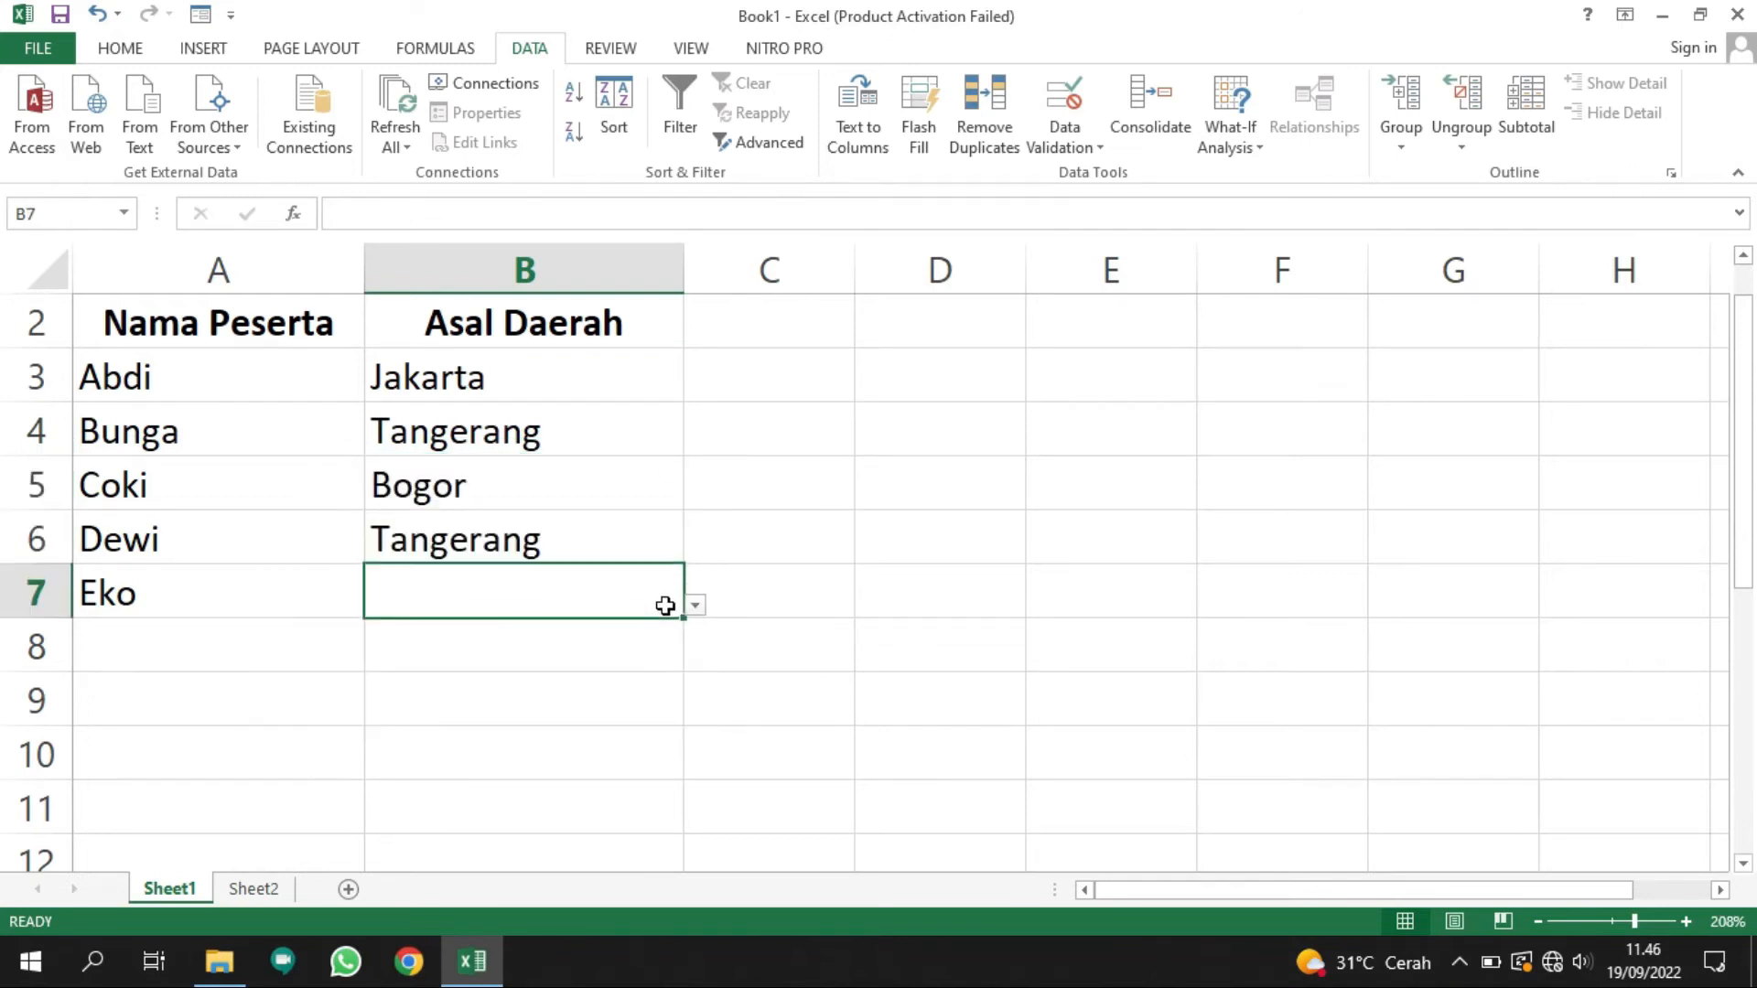
pyautogui.click(697, 605)
pyautogui.click(503, 744)
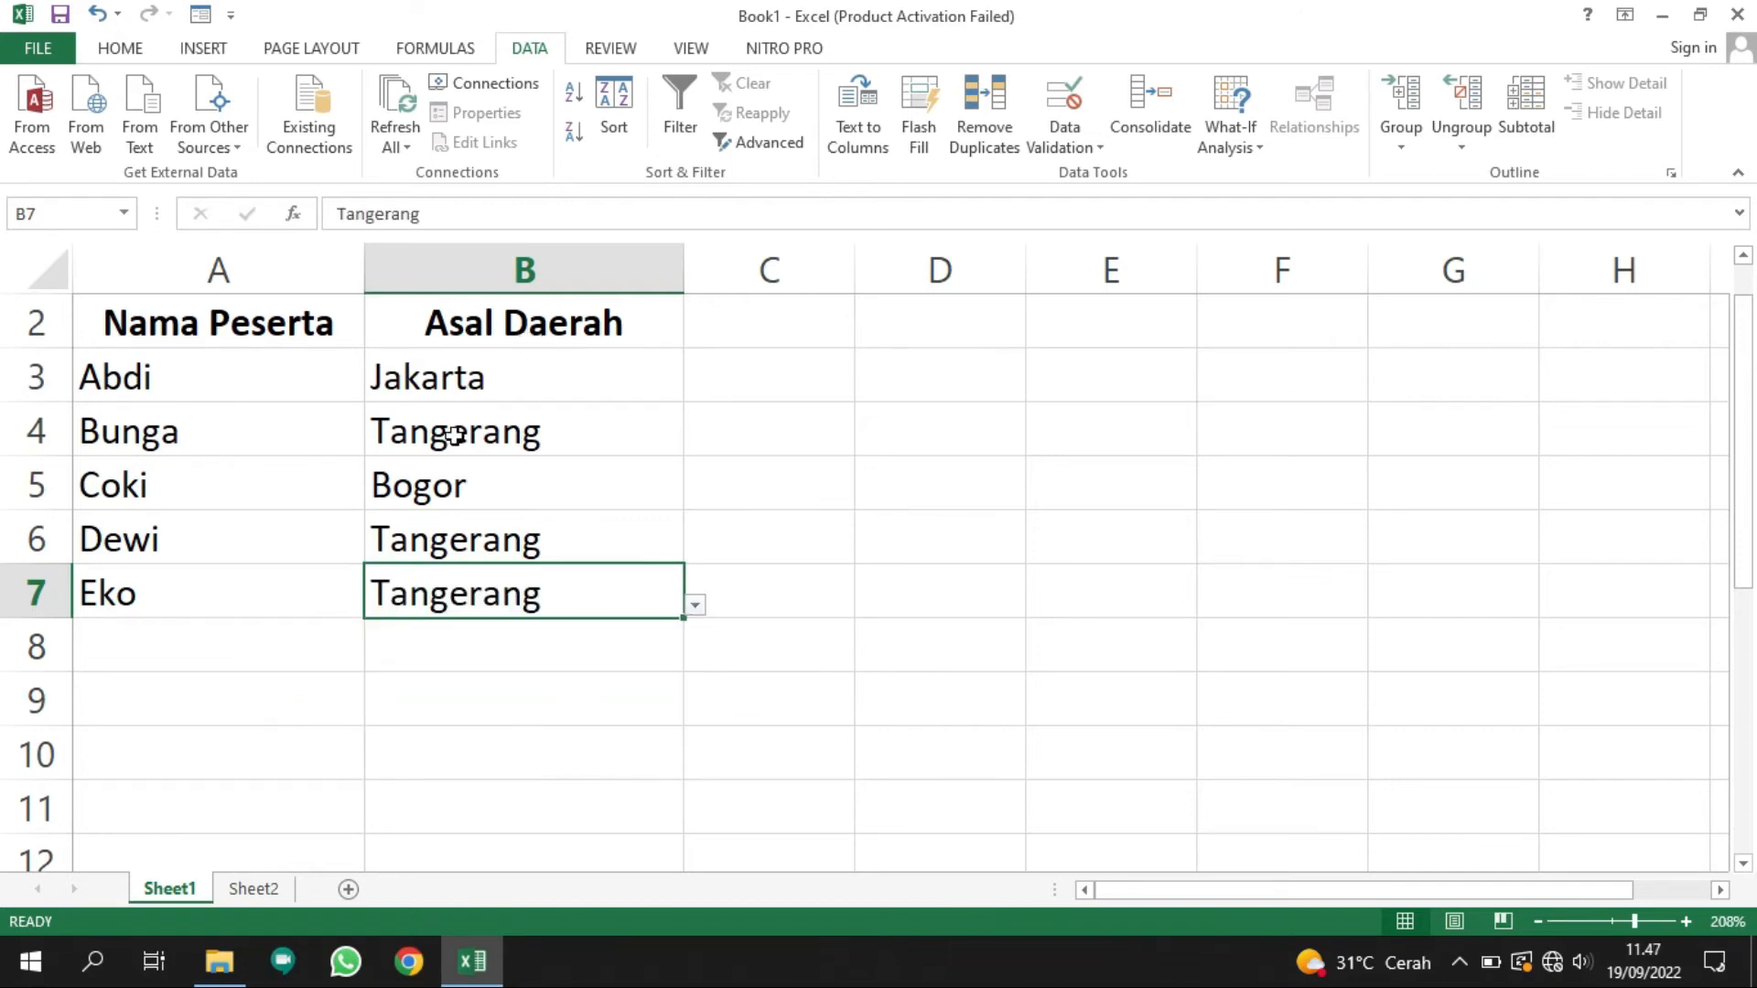
# Step: Remove Bekasi from the validation list source of B3:B7, apply the change and check the options in B3's drop-down
pyautogui.click(485, 380)
pyautogui.moveTo(485, 379); pyautogui.dragTo(470, 599)
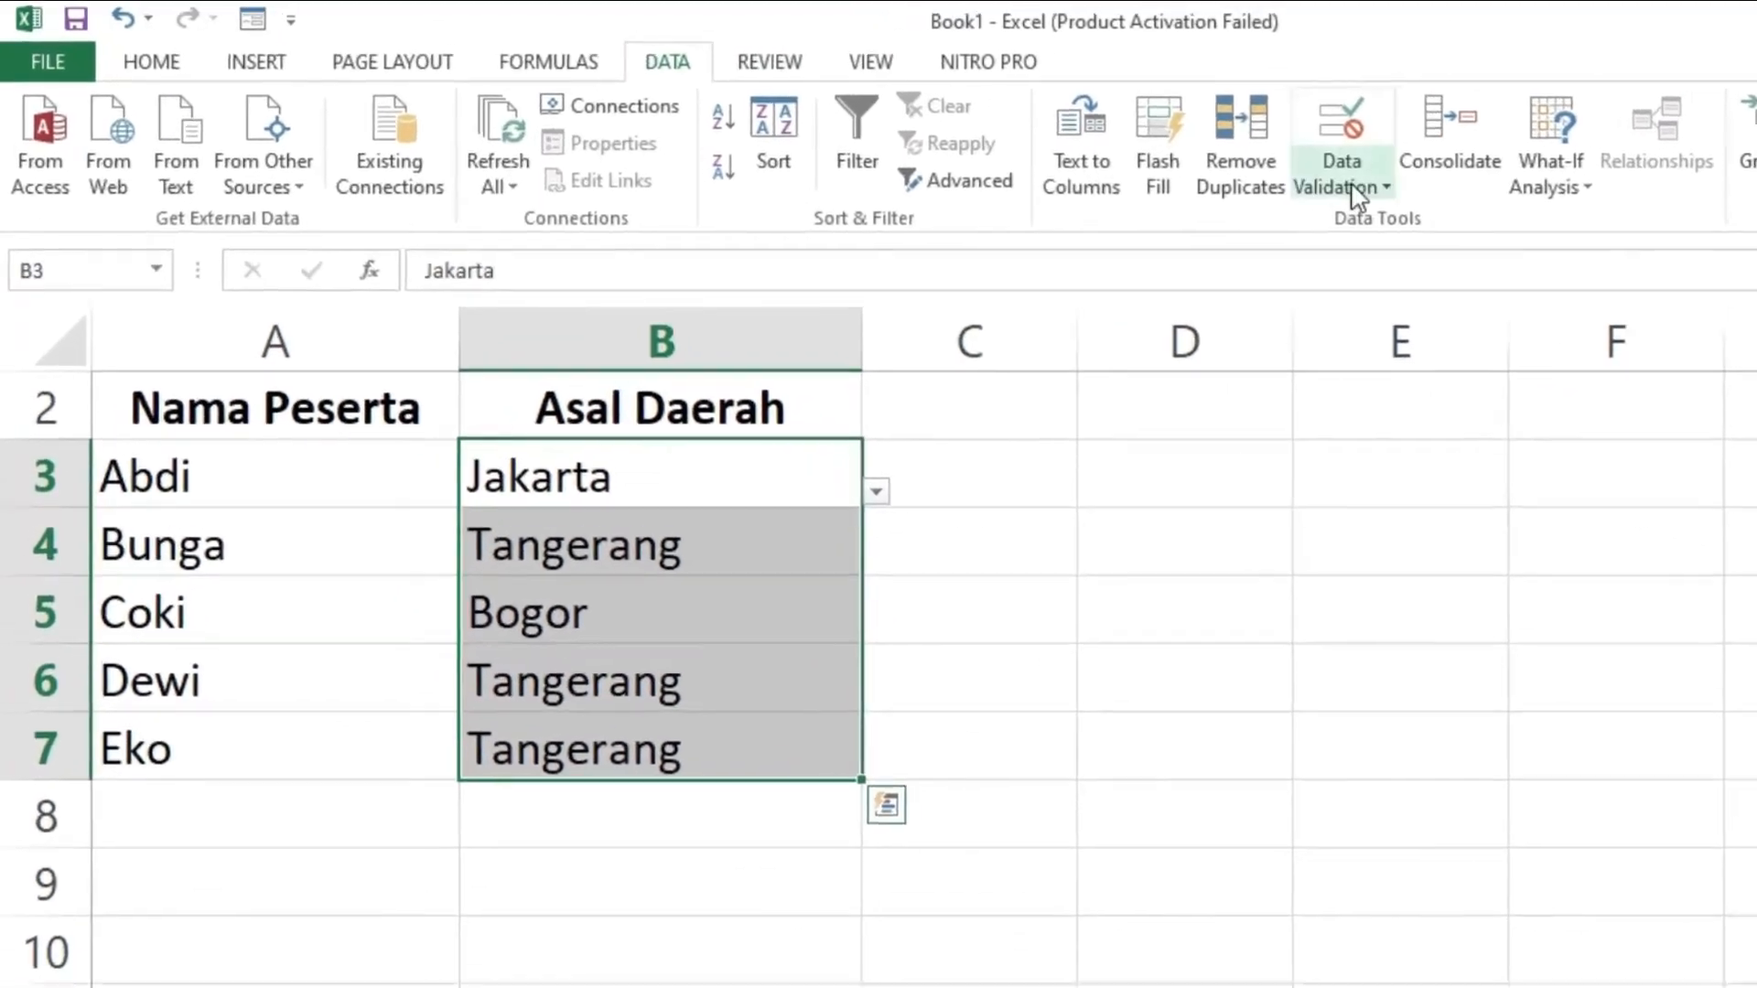
pyautogui.click(1071, 146)
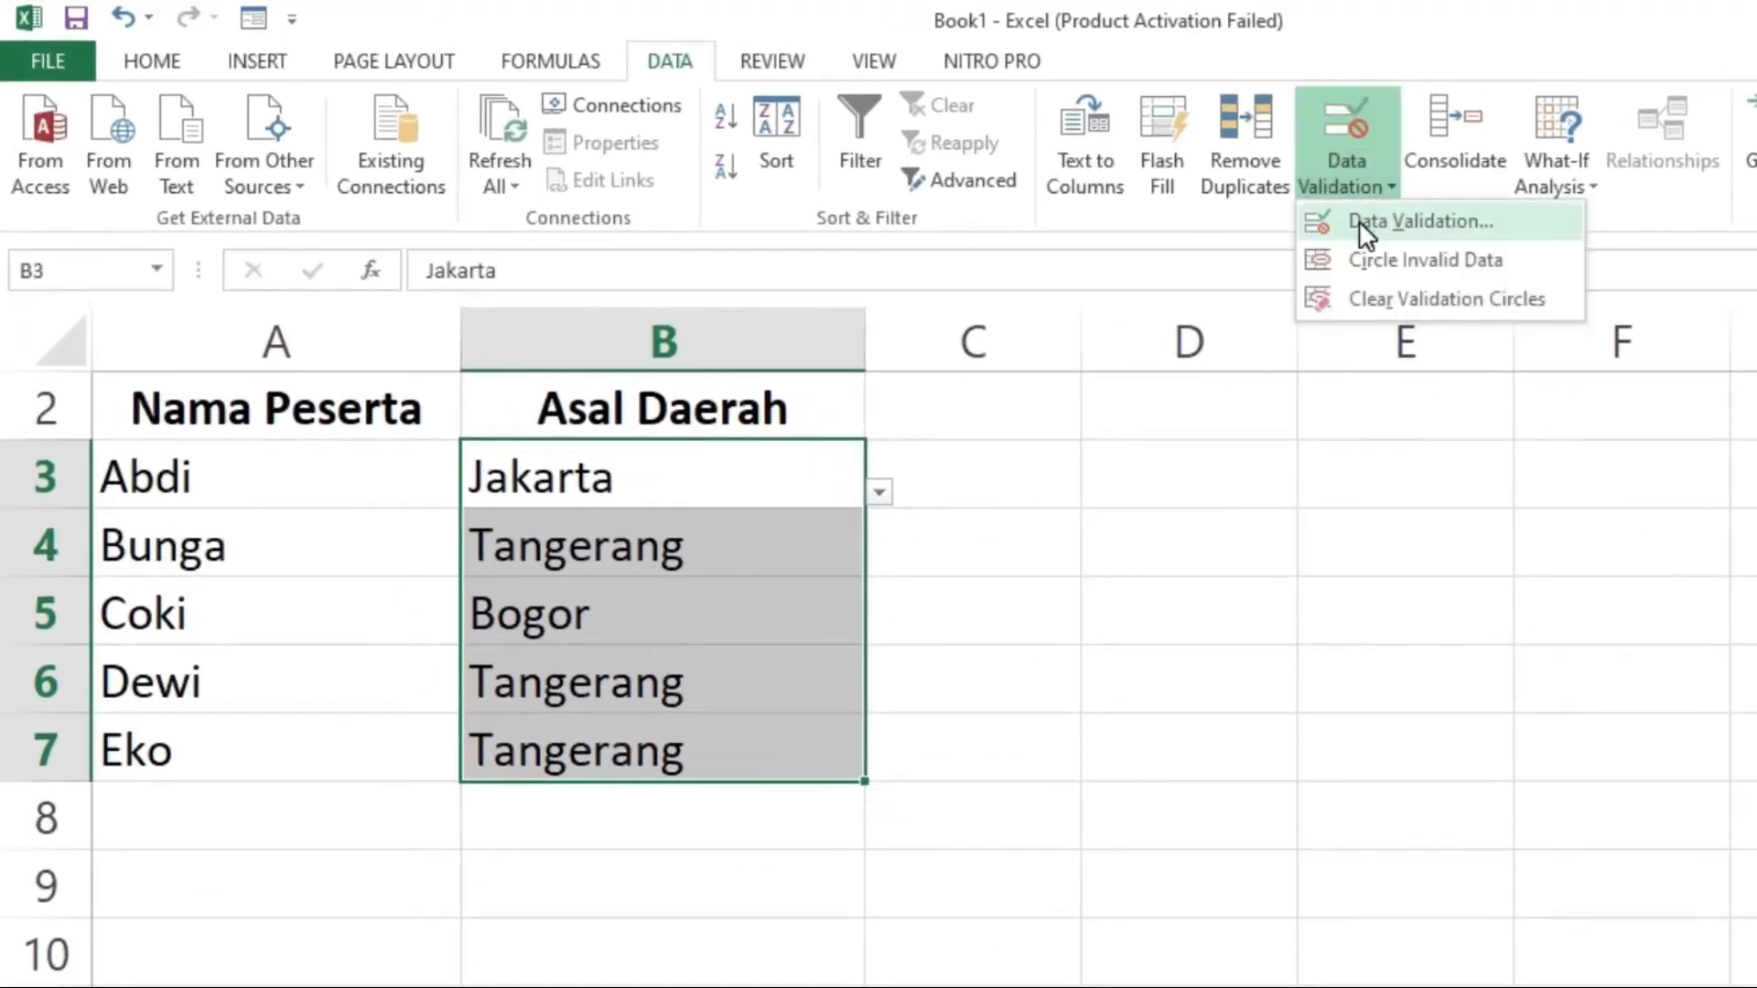
pyautogui.click(1365, 222)
pyautogui.moveTo(1248, 746); pyautogui.dragTo(1162, 745)
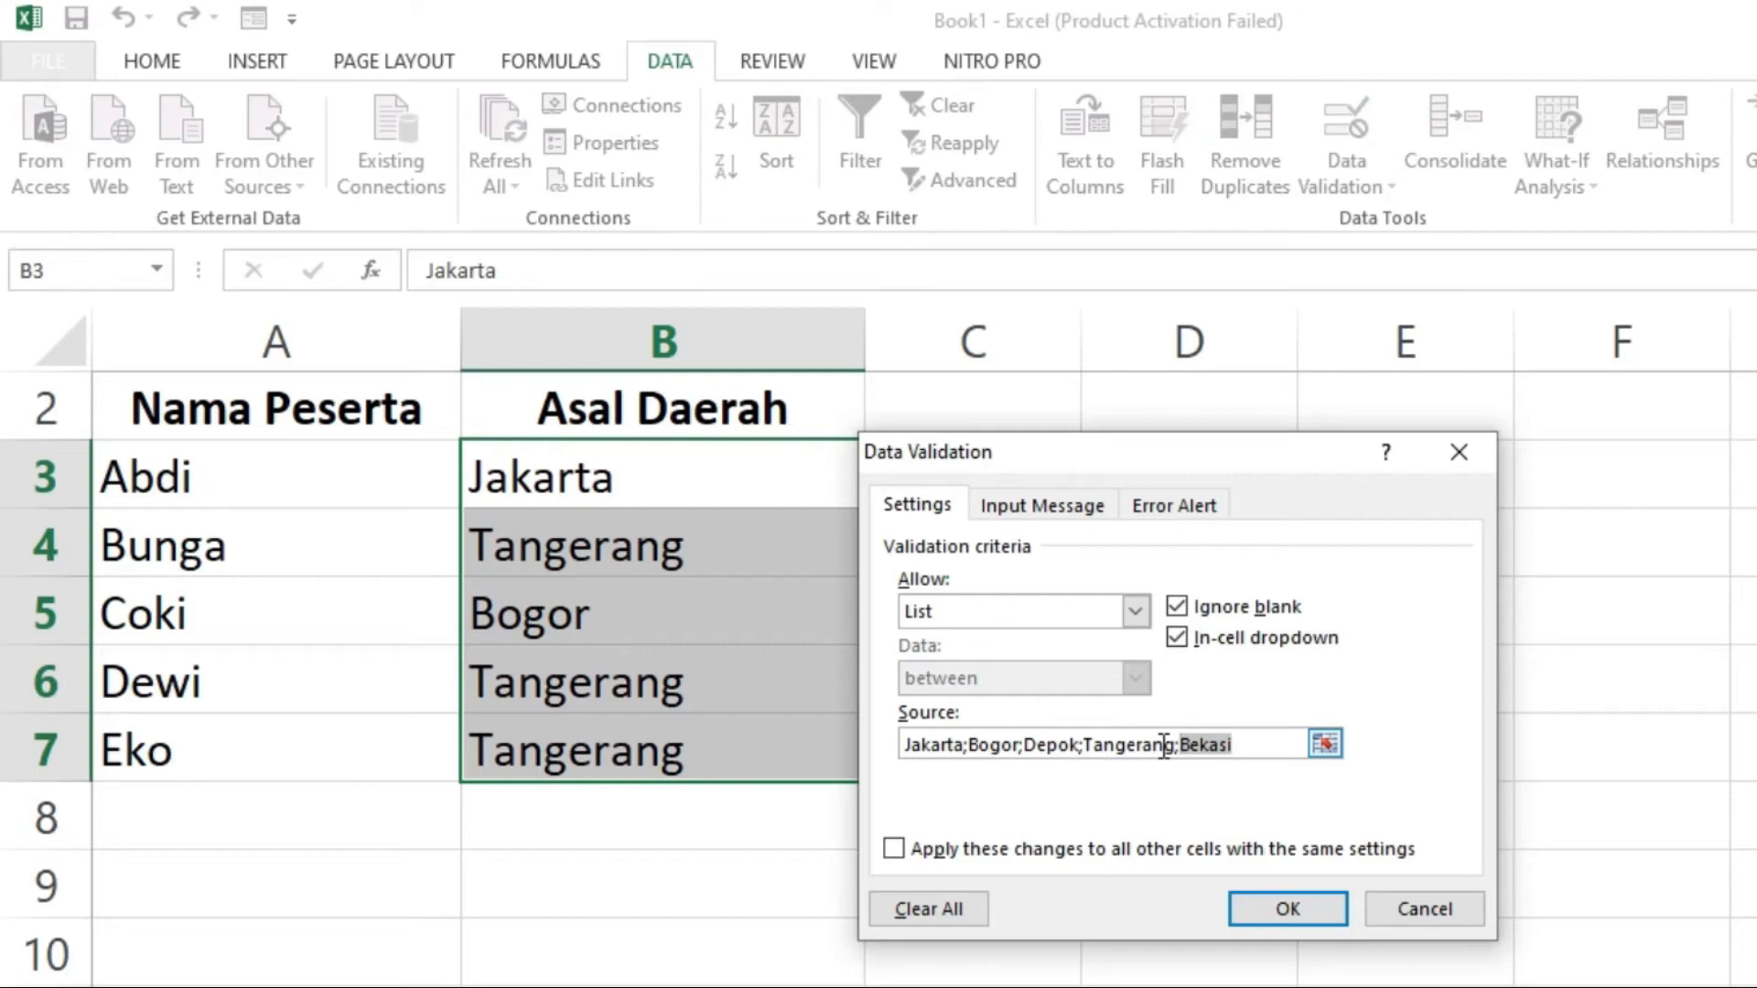
pyautogui.press('BackSpace')
pyautogui.click(1289, 910)
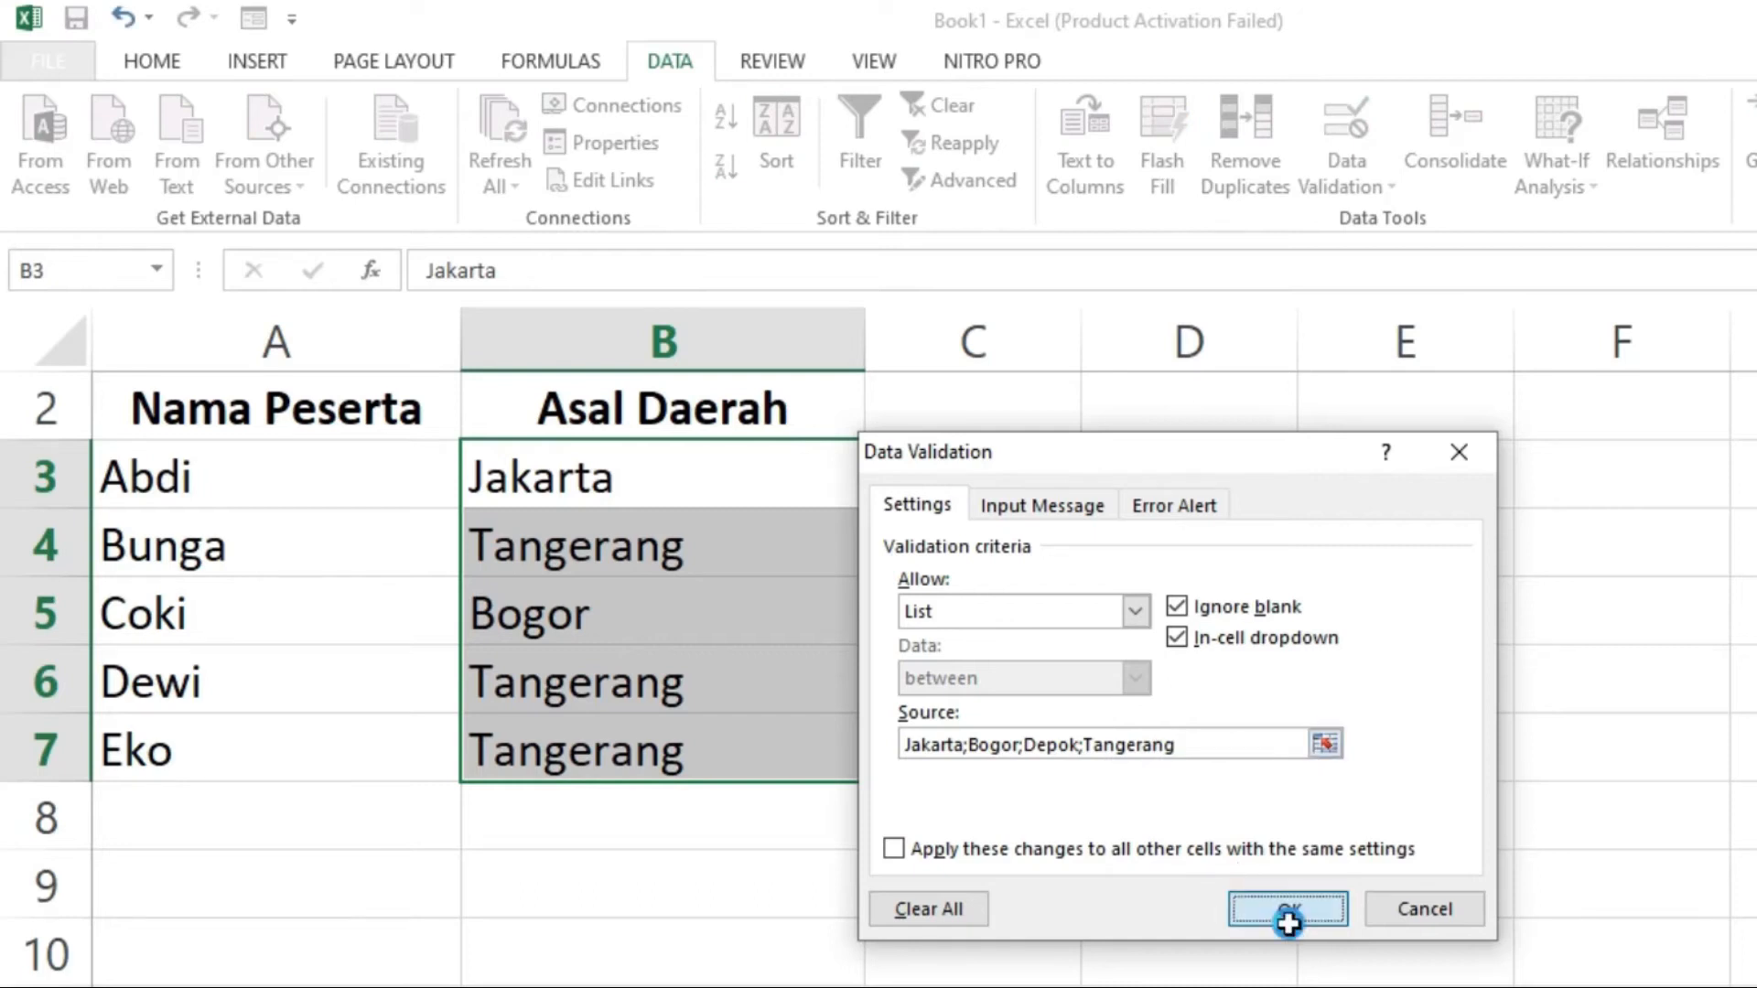
pyautogui.click(971, 651)
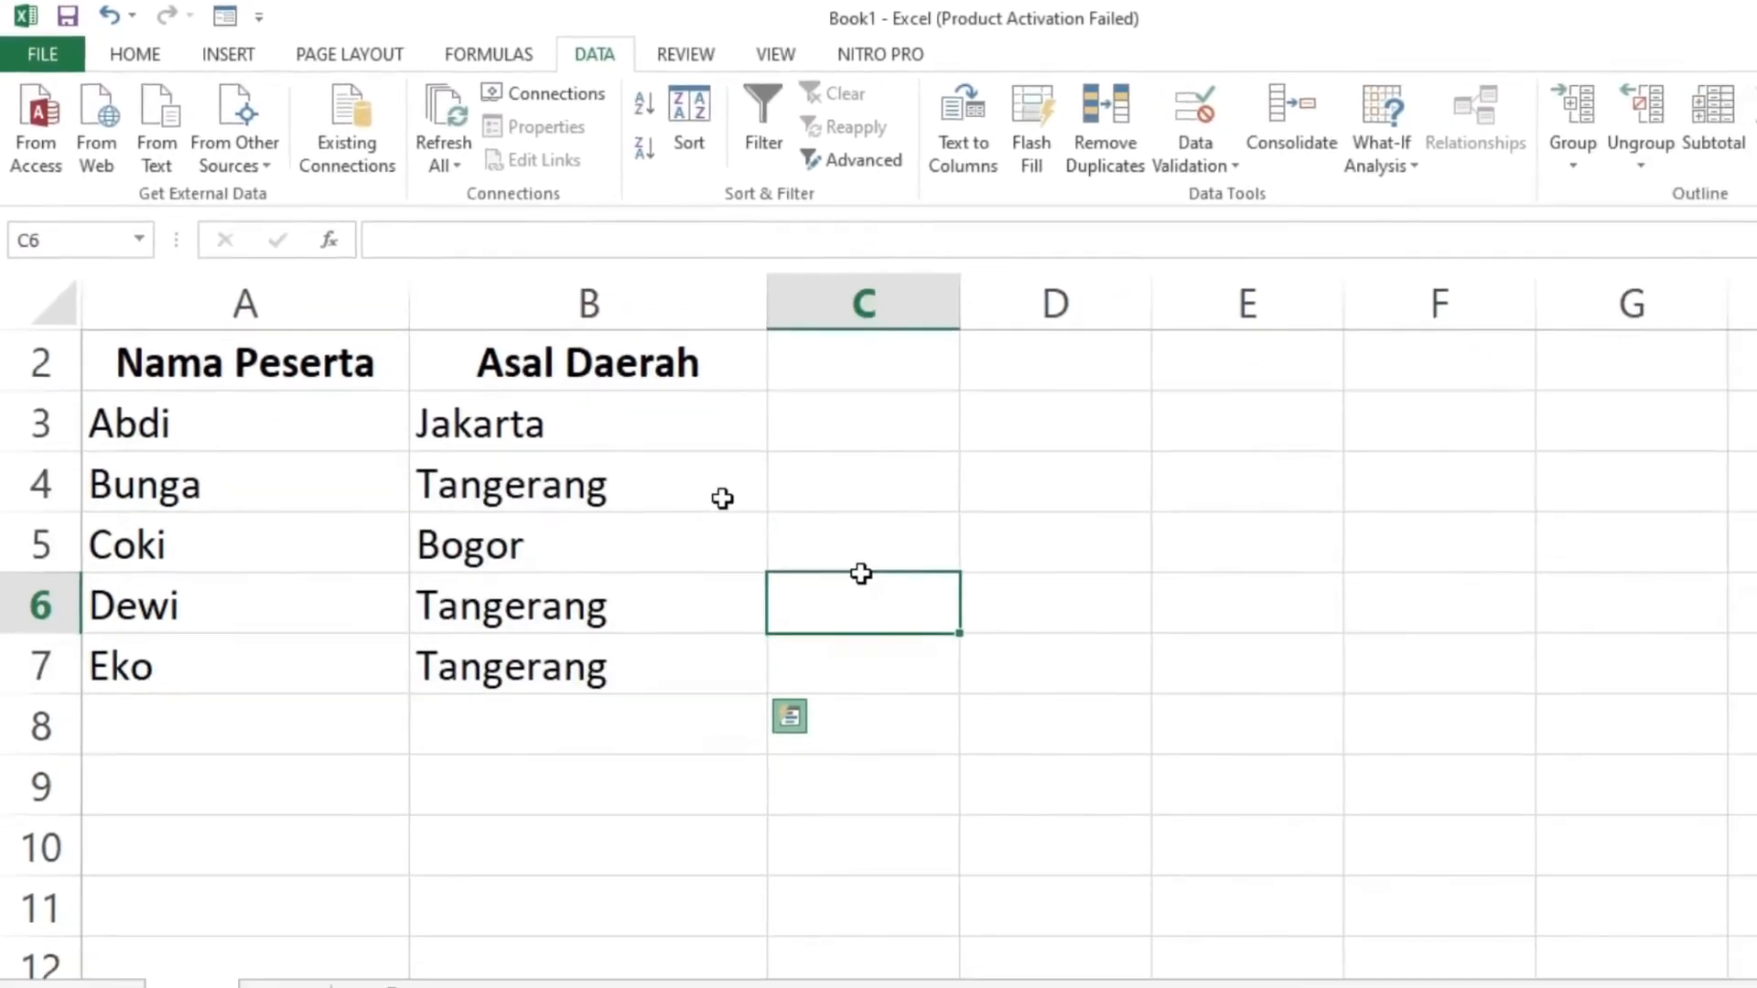
pyautogui.click(668, 472)
pyautogui.click(748, 429)
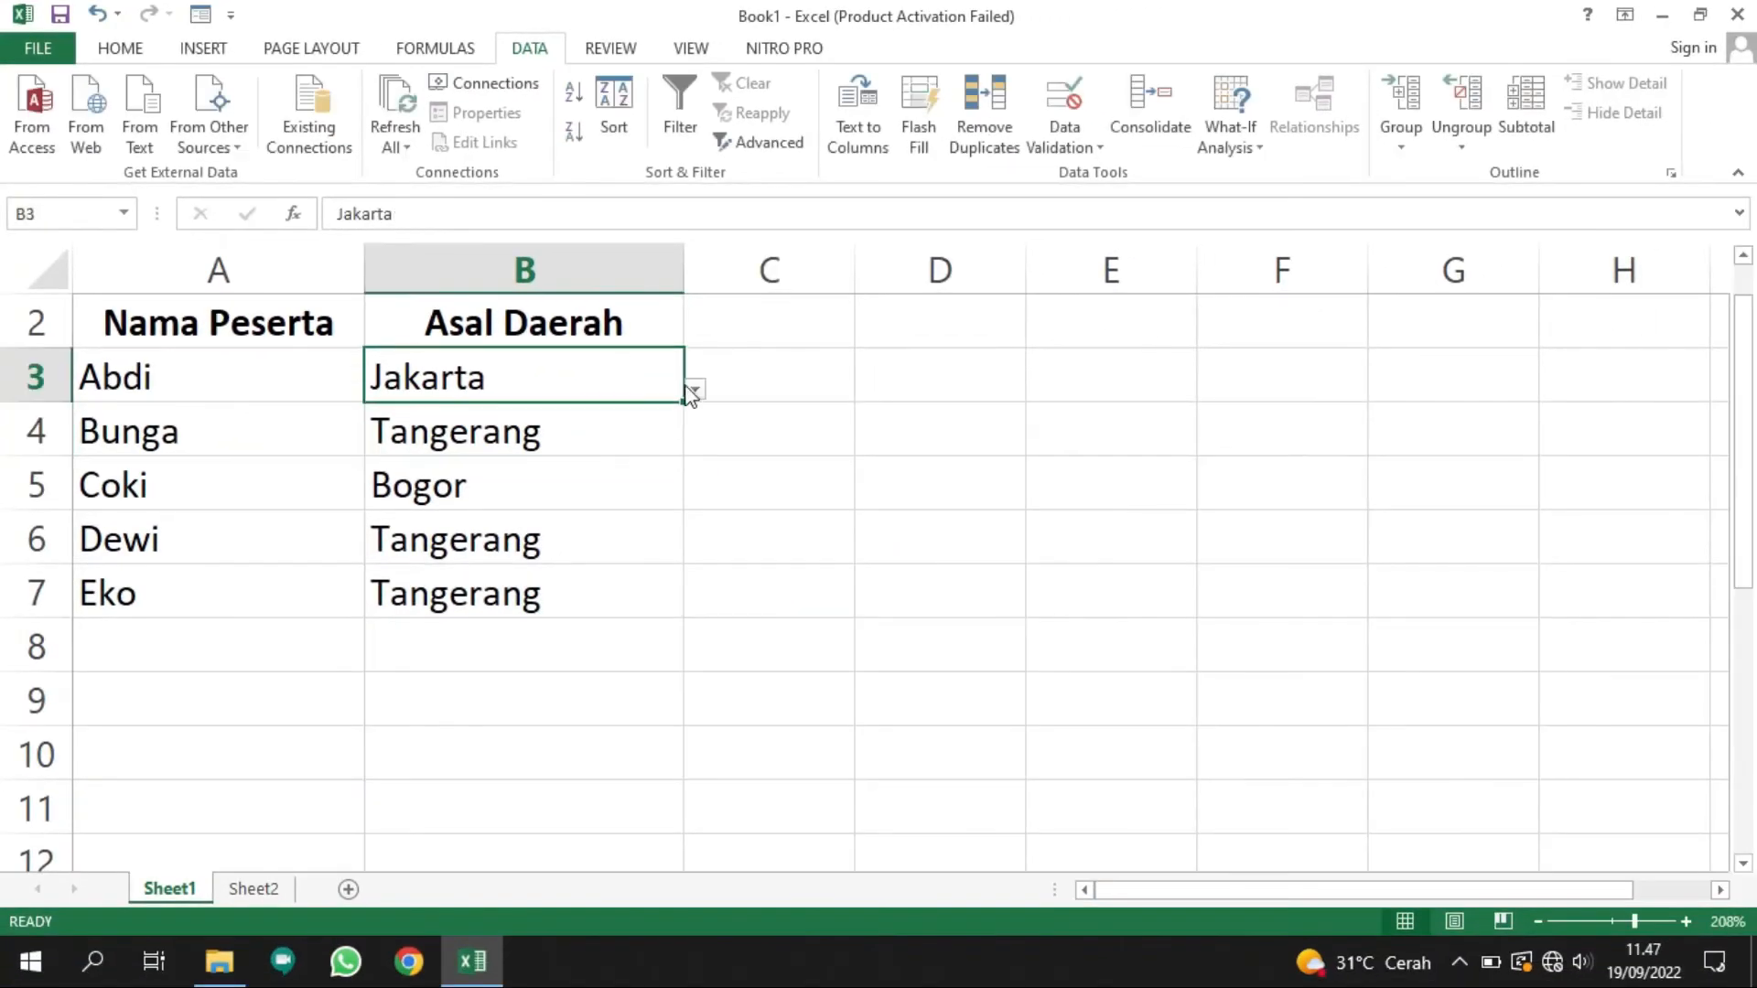
pyautogui.click(778, 439)
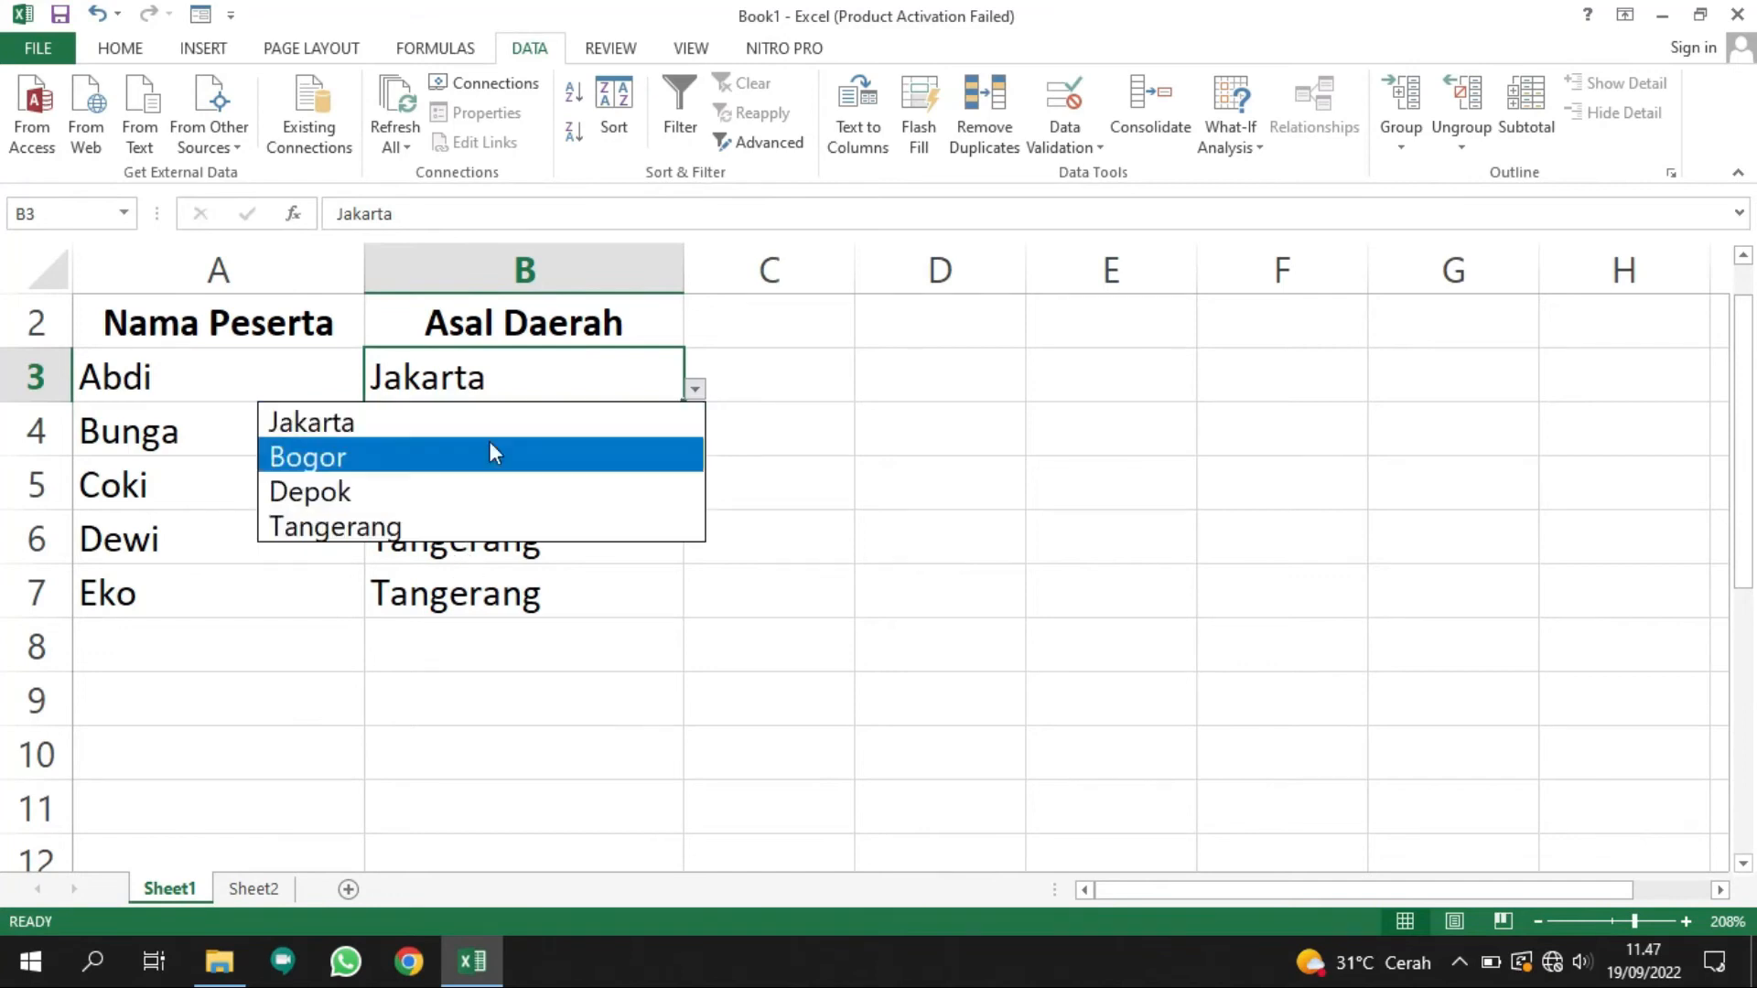
pyautogui.click(800, 463)
# Step: Clear all data validation settings from cells B3:B7
pyautogui.moveTo(570, 382); pyautogui.dragTo(566, 600)
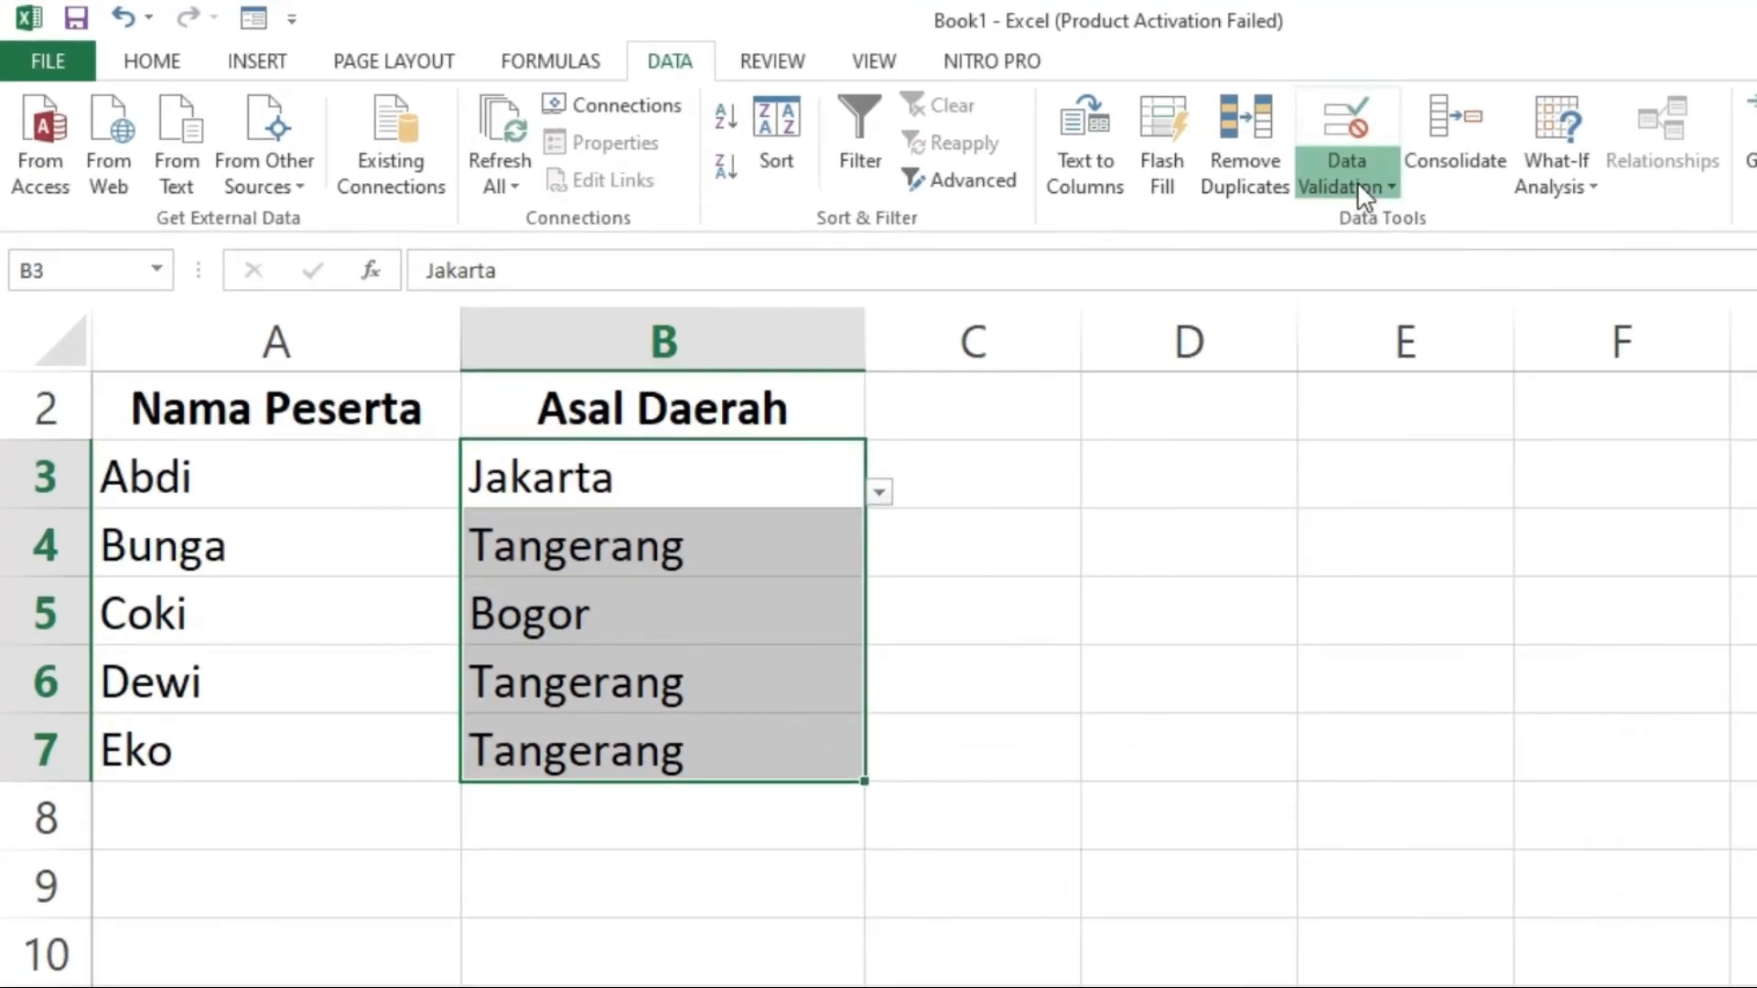
pyautogui.click(1068, 144)
pyautogui.click(1087, 174)
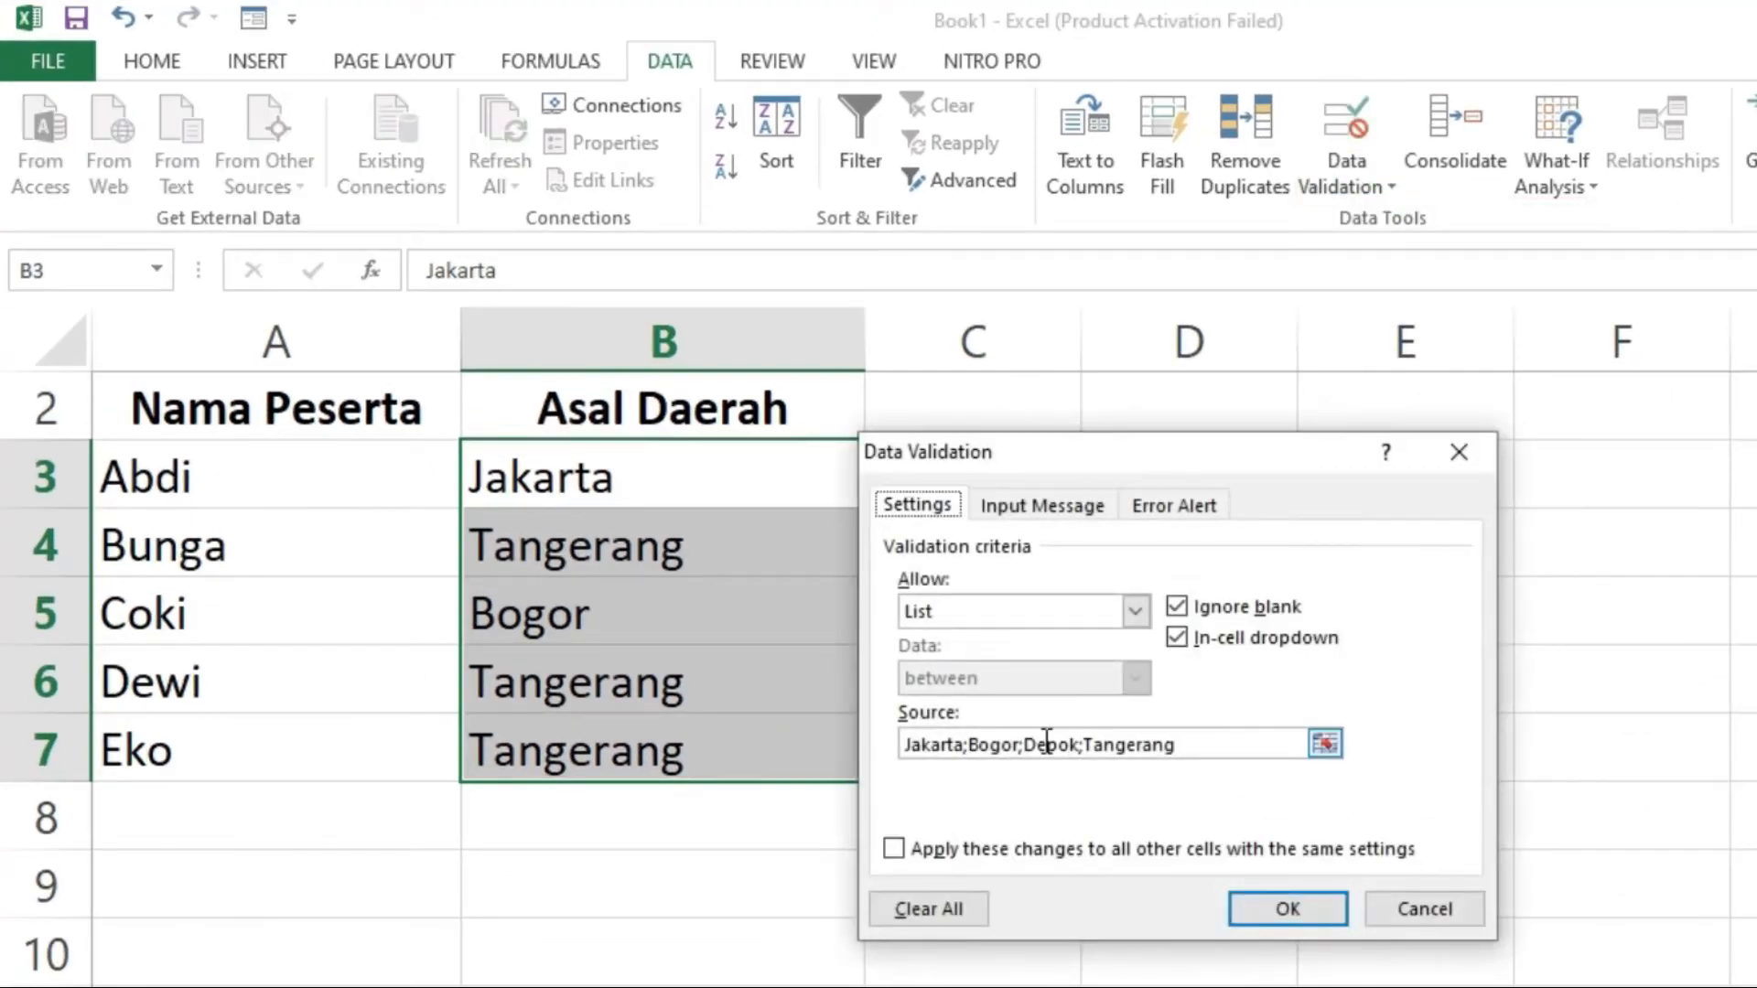
pyautogui.click(947, 909)
pyautogui.click(1293, 907)
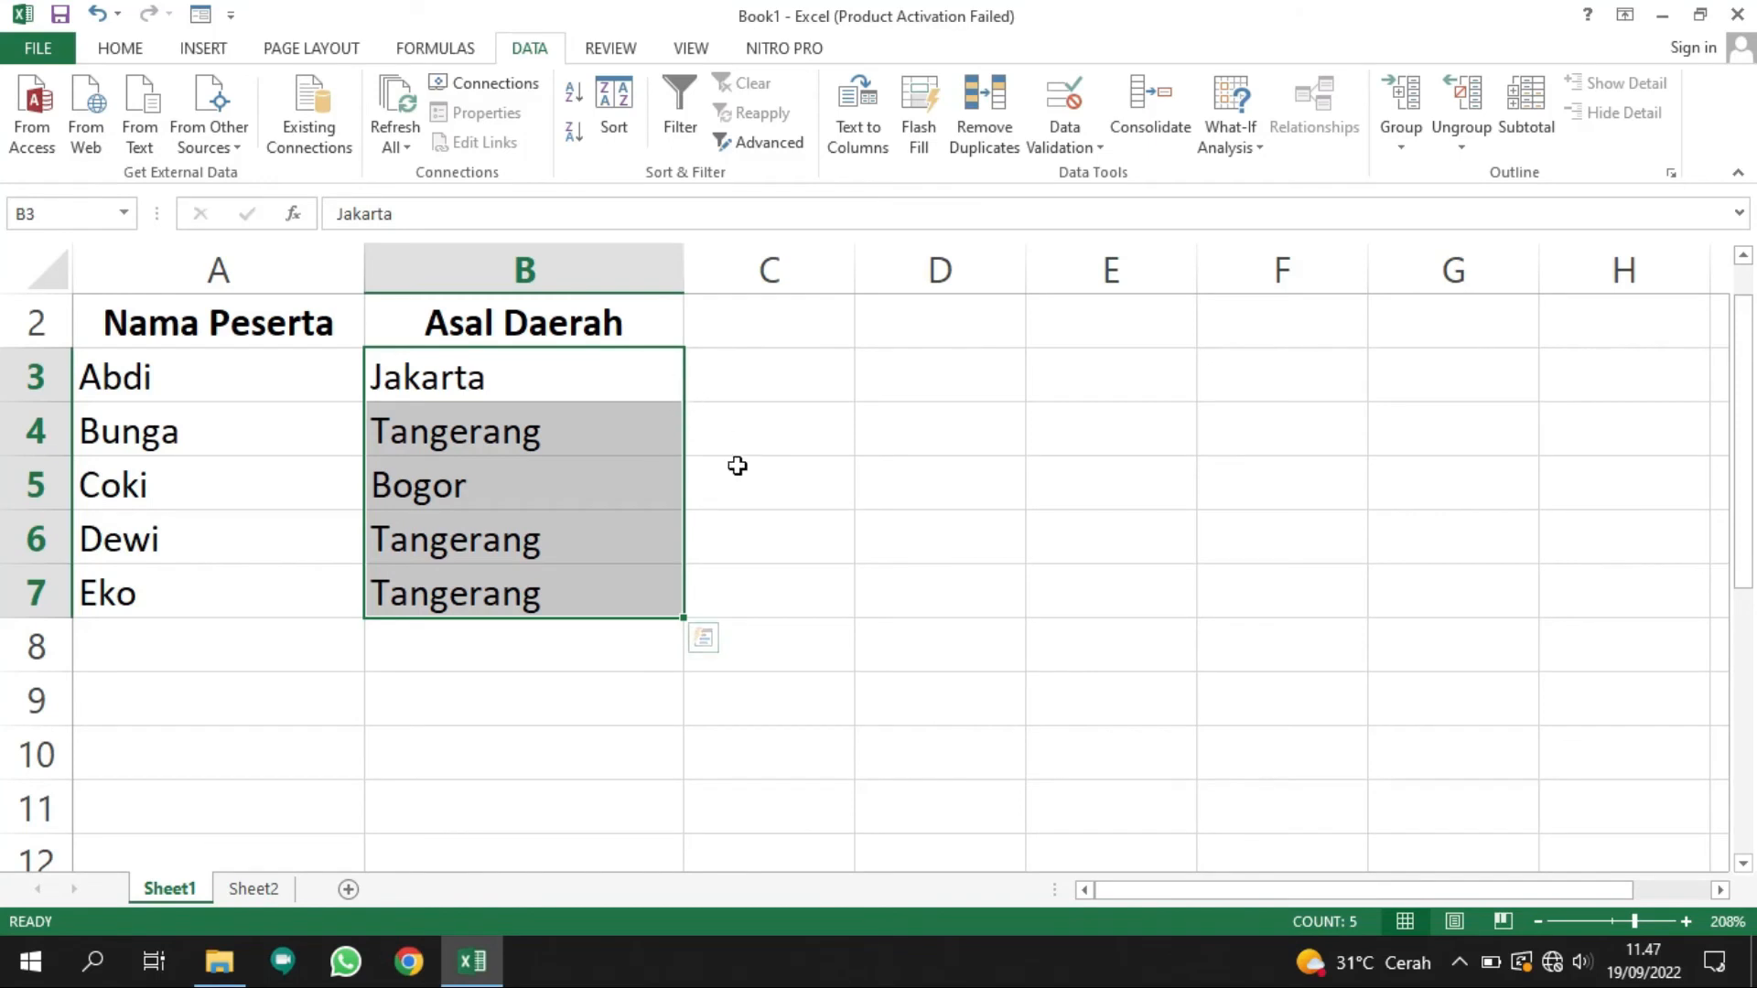
# Step: Delete the contents of the Asal Daerah cells B3:B7
pyautogui.click(741, 373)
pyautogui.moveTo(561, 392); pyautogui.dragTo(533, 609)
pyautogui.press('Delete')
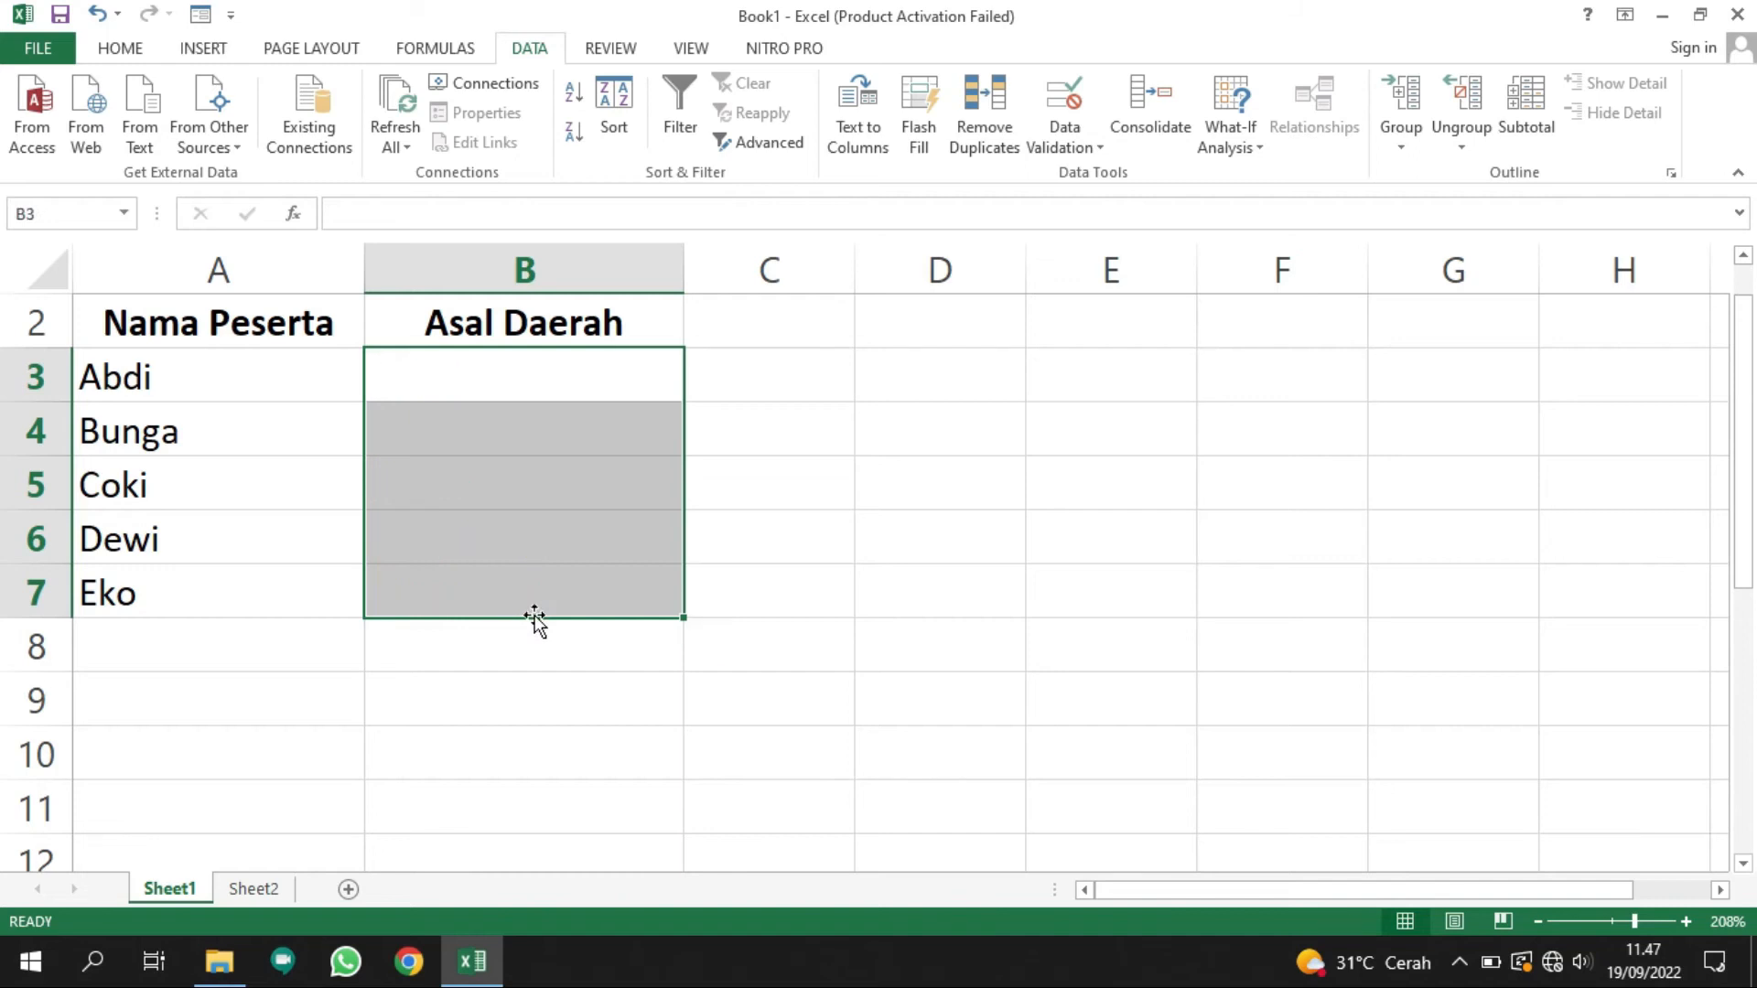
pyautogui.click(747, 462)
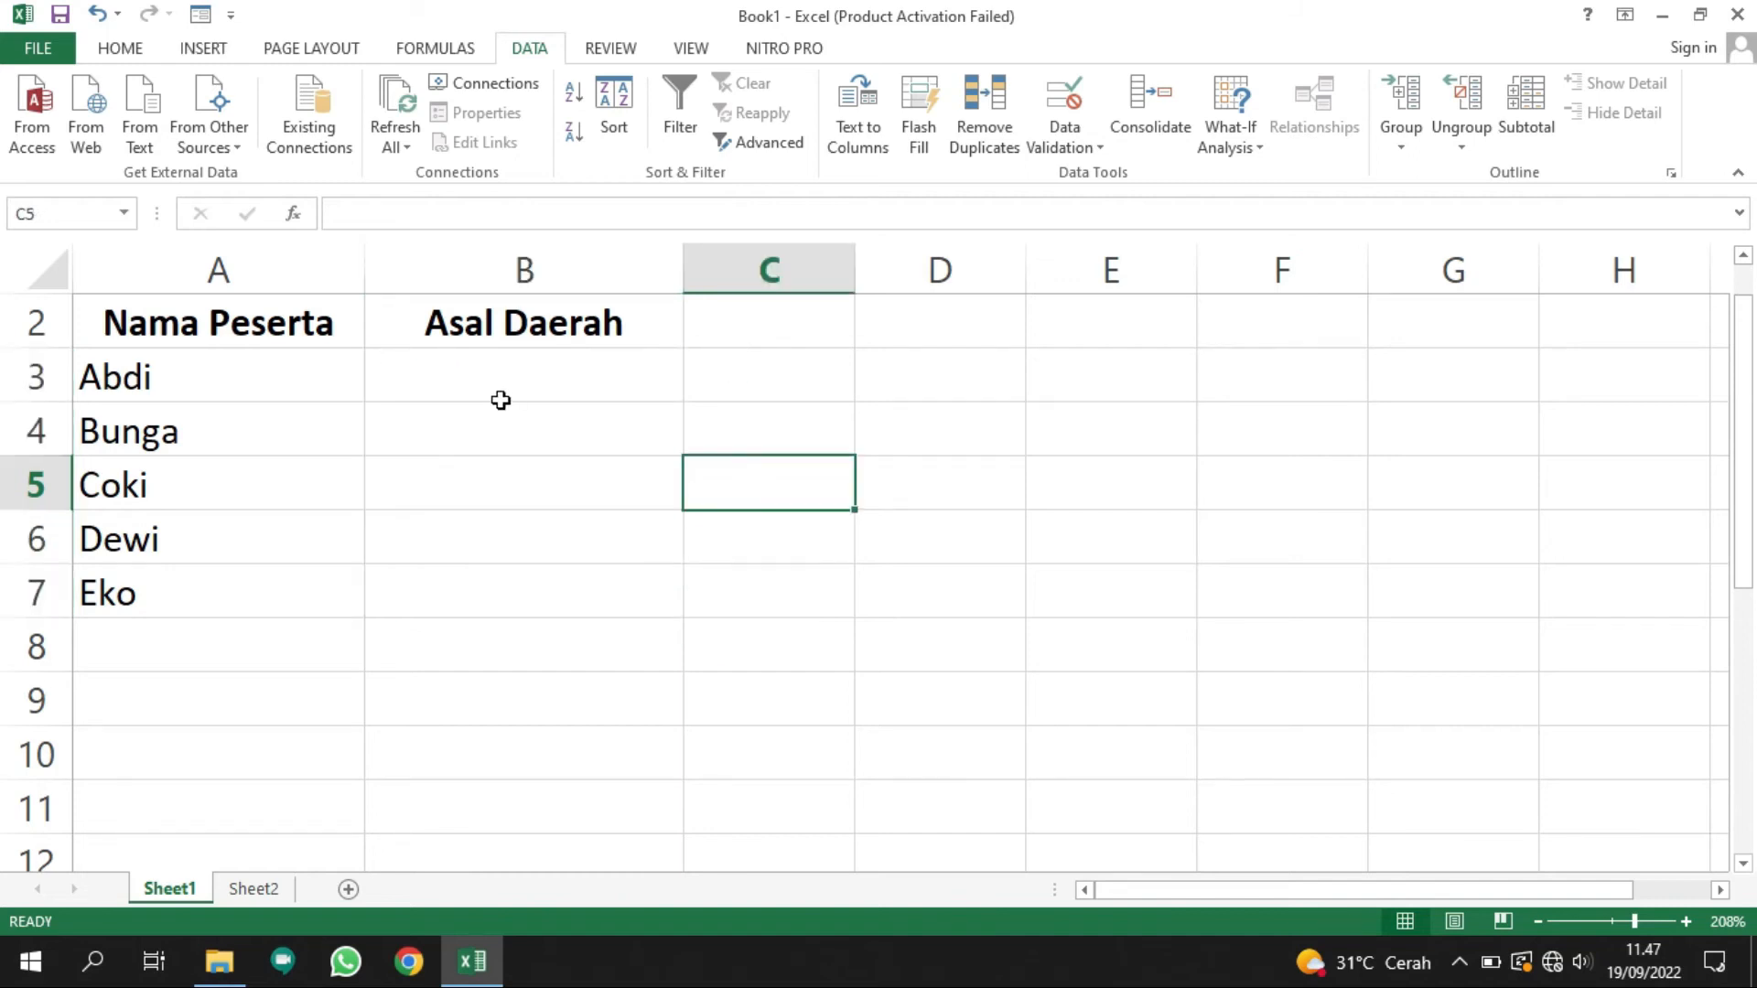
# Step: Examine the list of regions in A1:A5 on Sheet2 against the Asal Daerah column on Sheet1
pyautogui.click(259, 898)
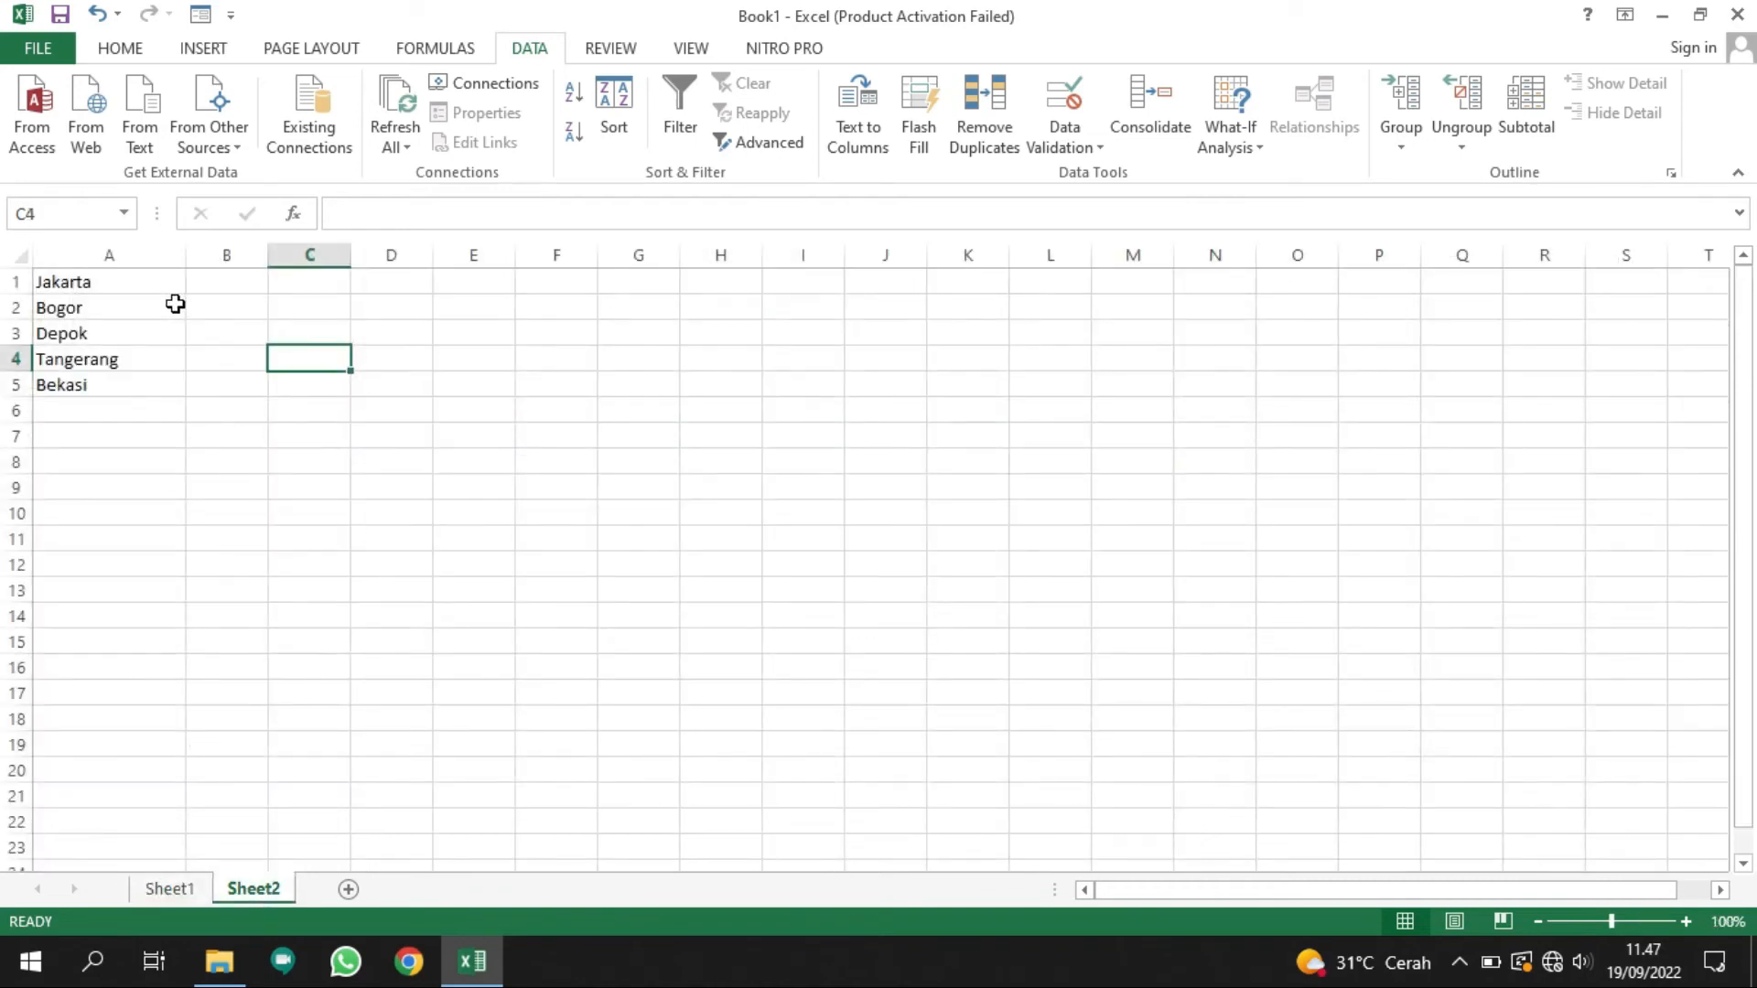
pyautogui.moveTo(98, 283); pyautogui.dragTo(99, 382)
pyautogui.click(250, 318)
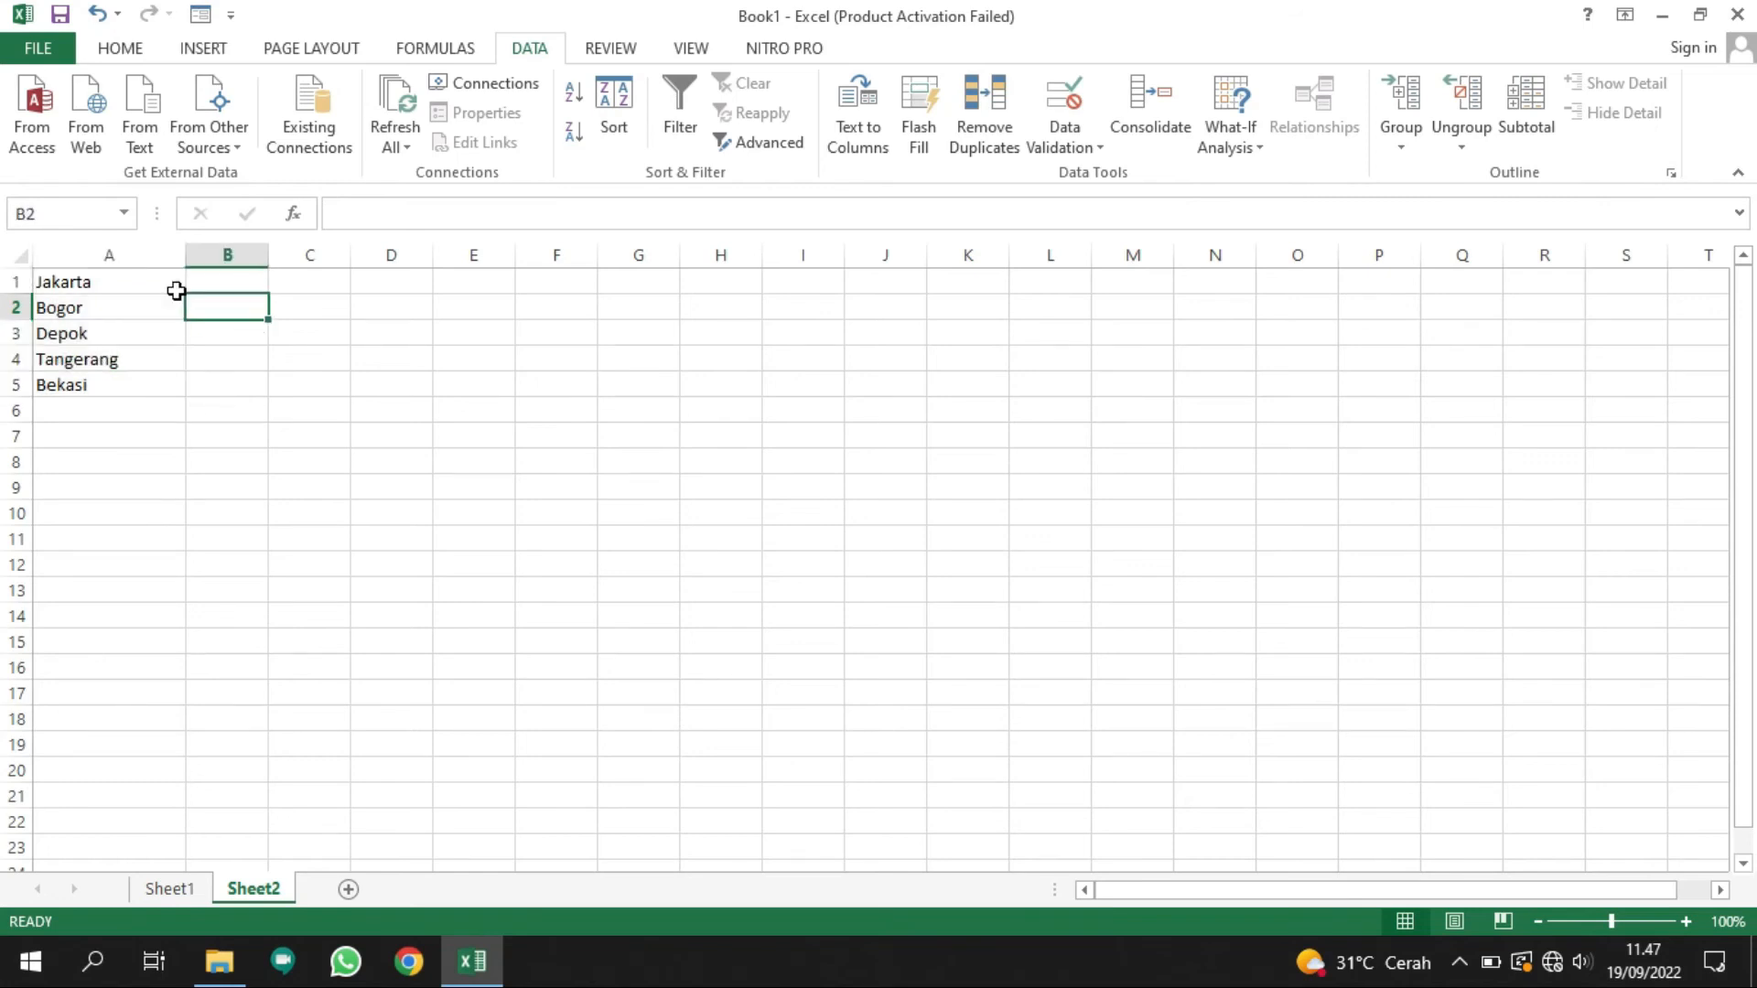
pyautogui.moveTo(176, 290); pyautogui.dragTo(137, 377)
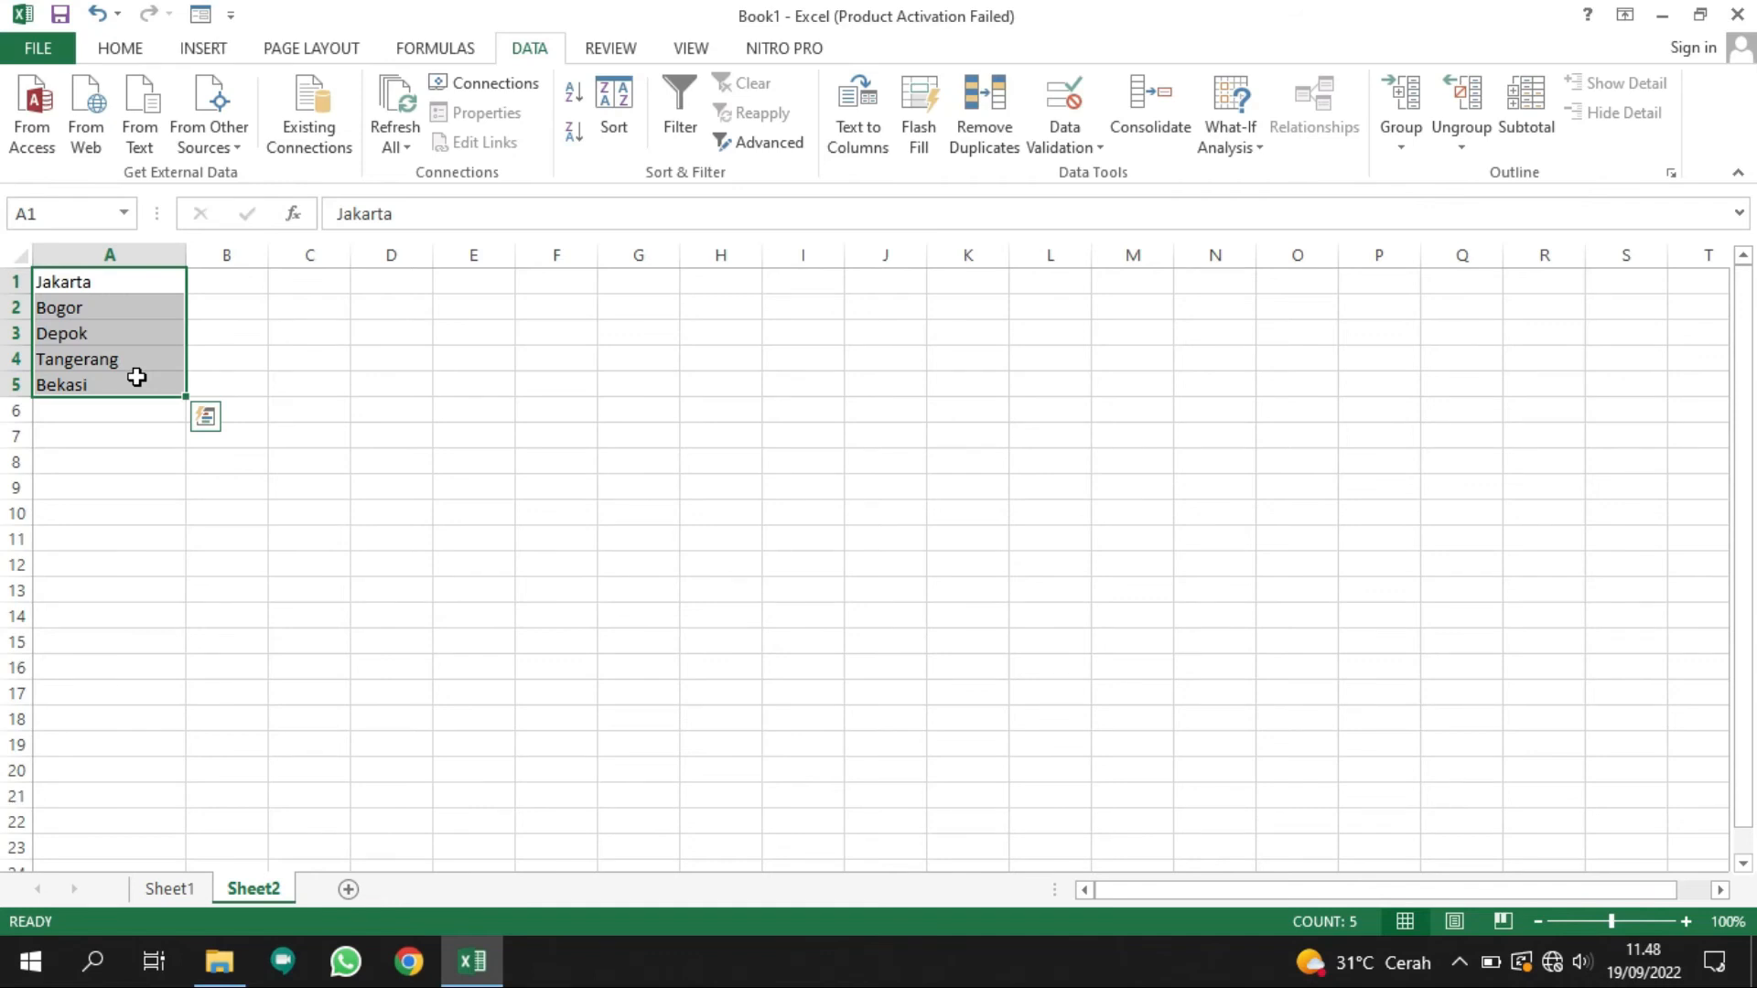
pyautogui.click(254, 336)
pyautogui.click(179, 890)
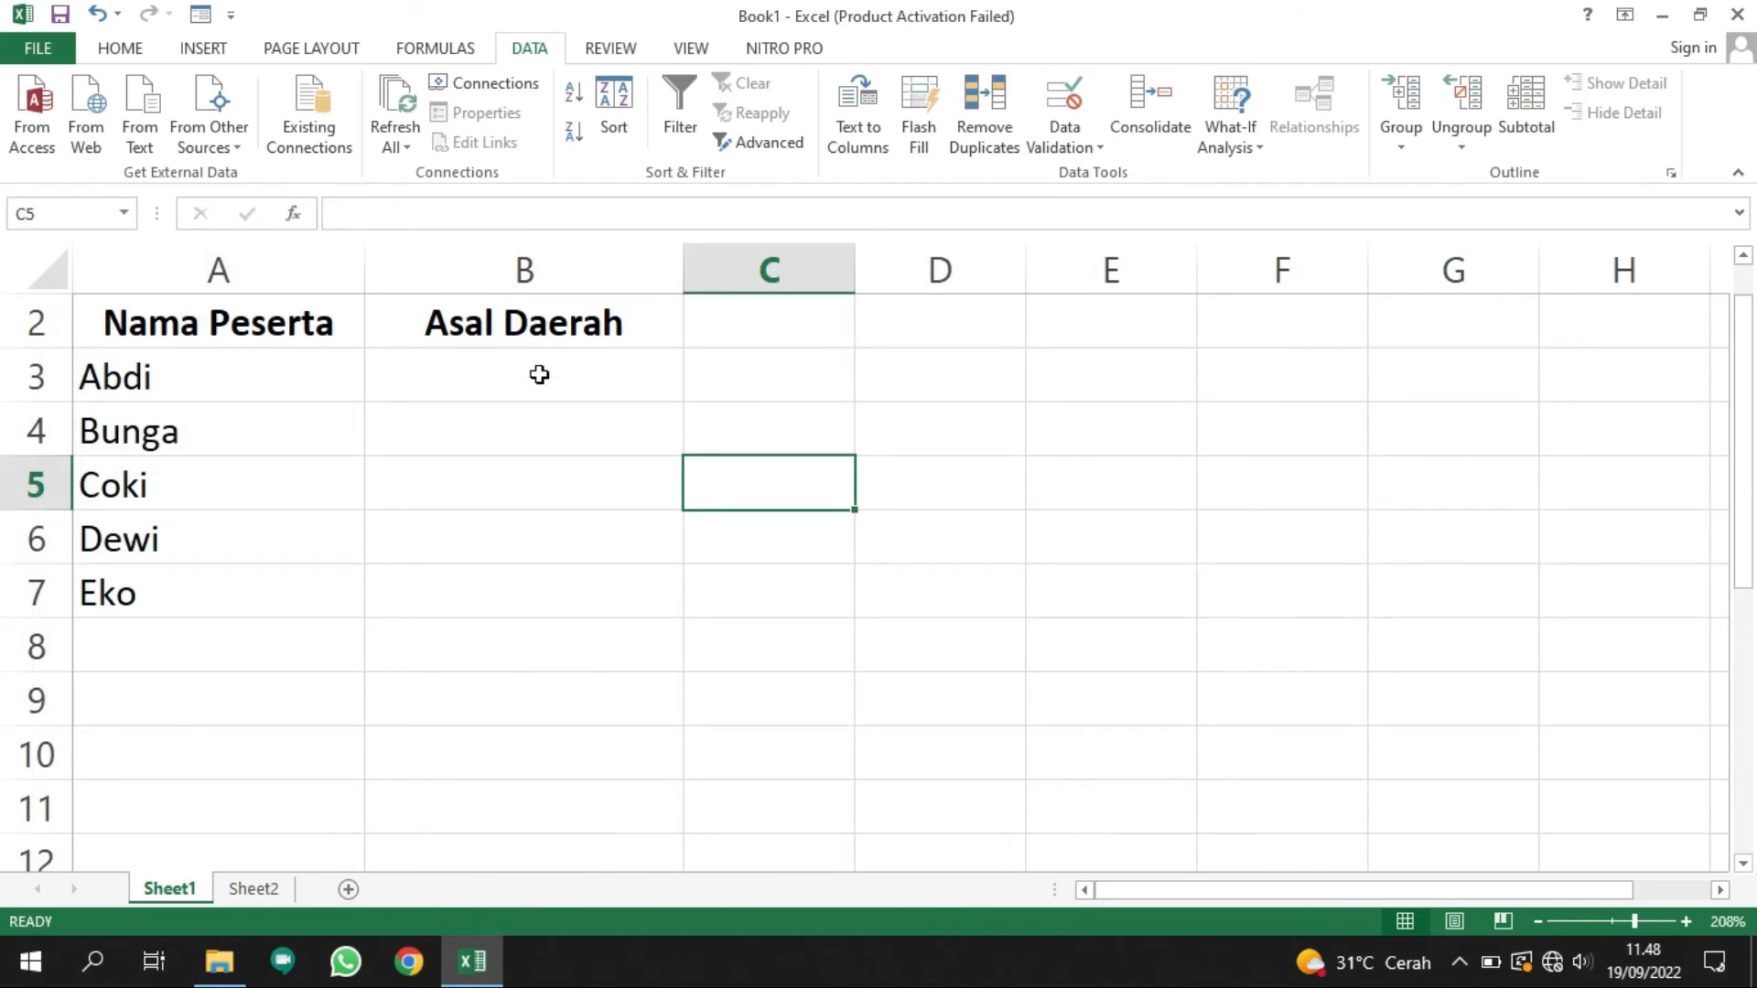
pyautogui.click(537, 372)
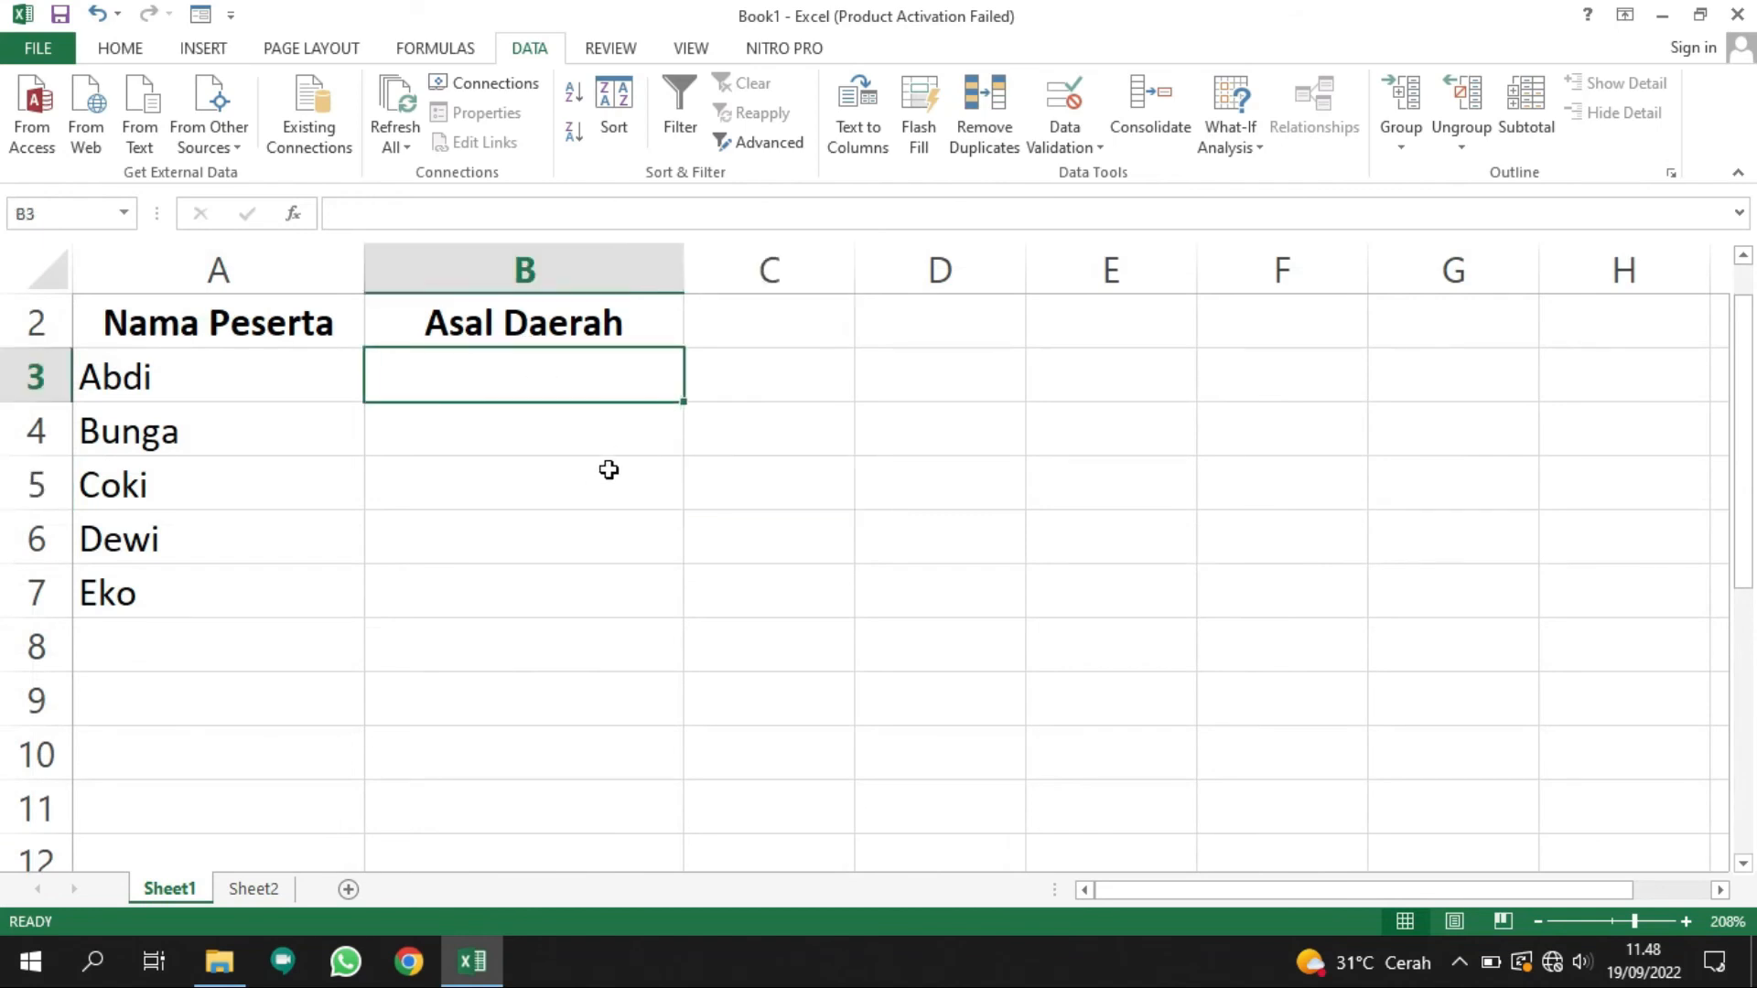
pyautogui.click(250, 889)
pyautogui.click(113, 324)
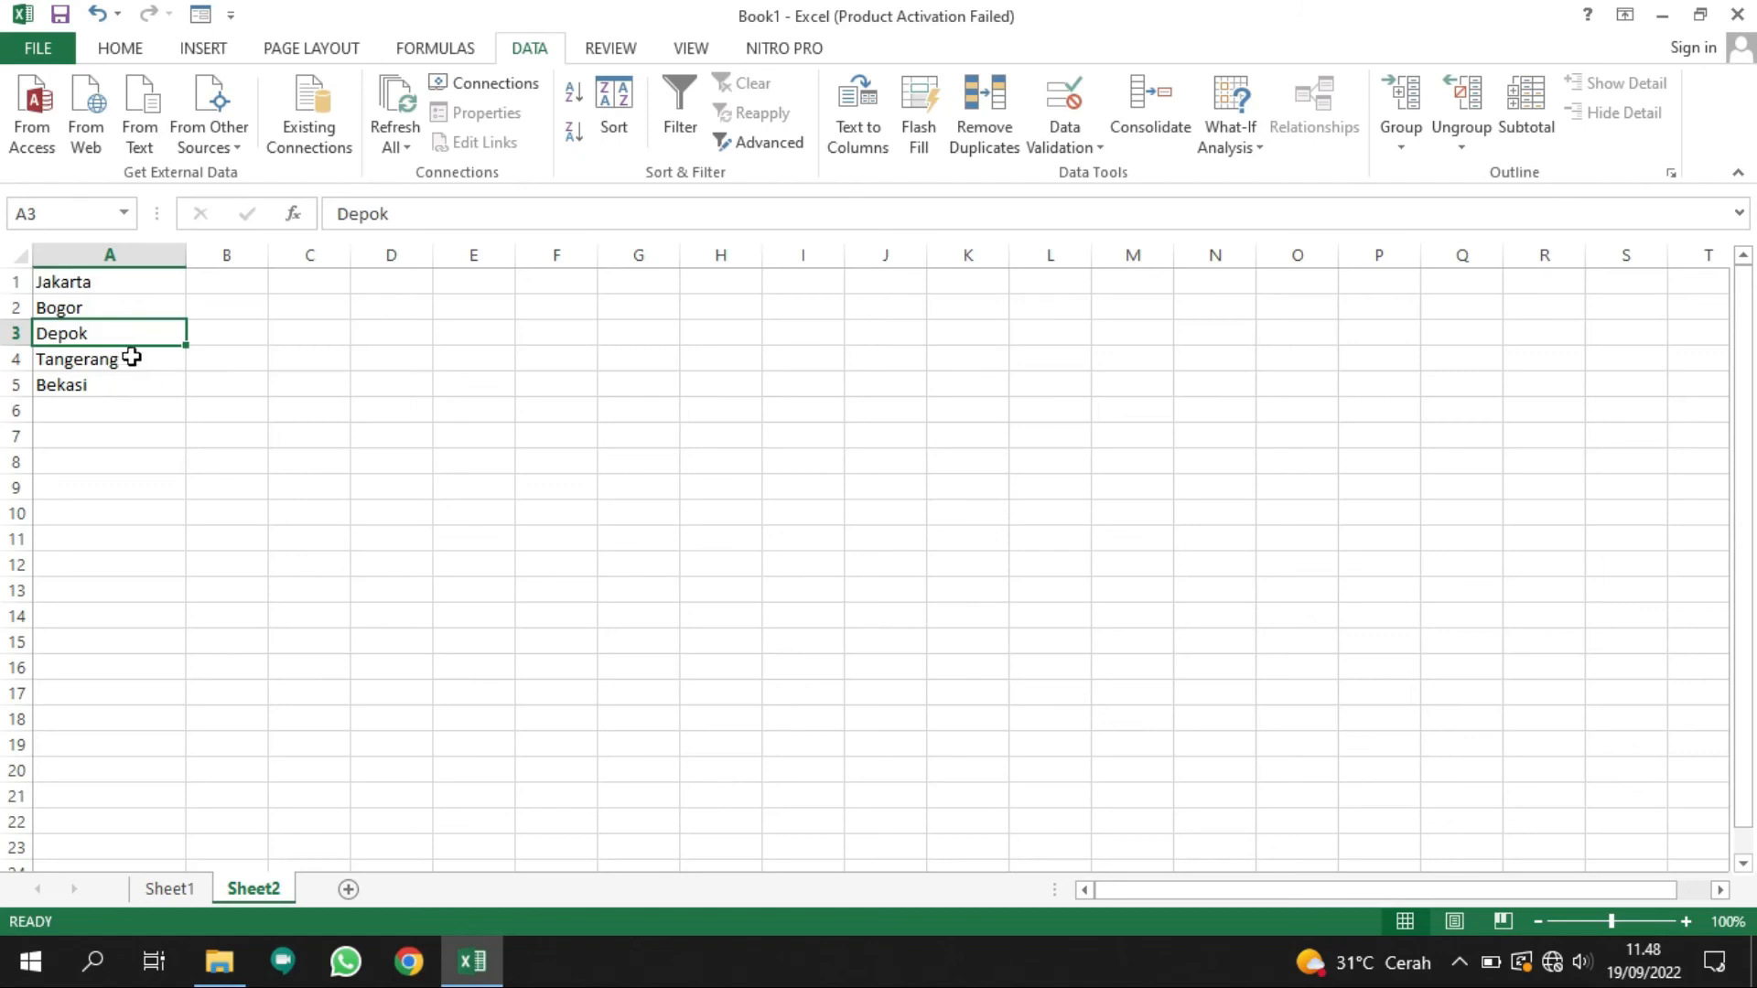
# Step: Start a data validation rule for the Asal Daerah cells B3:B7 on Sheet1 and set it to allow a List
pyautogui.click(174, 892)
pyautogui.moveTo(512, 377); pyautogui.dragTo(509, 596)
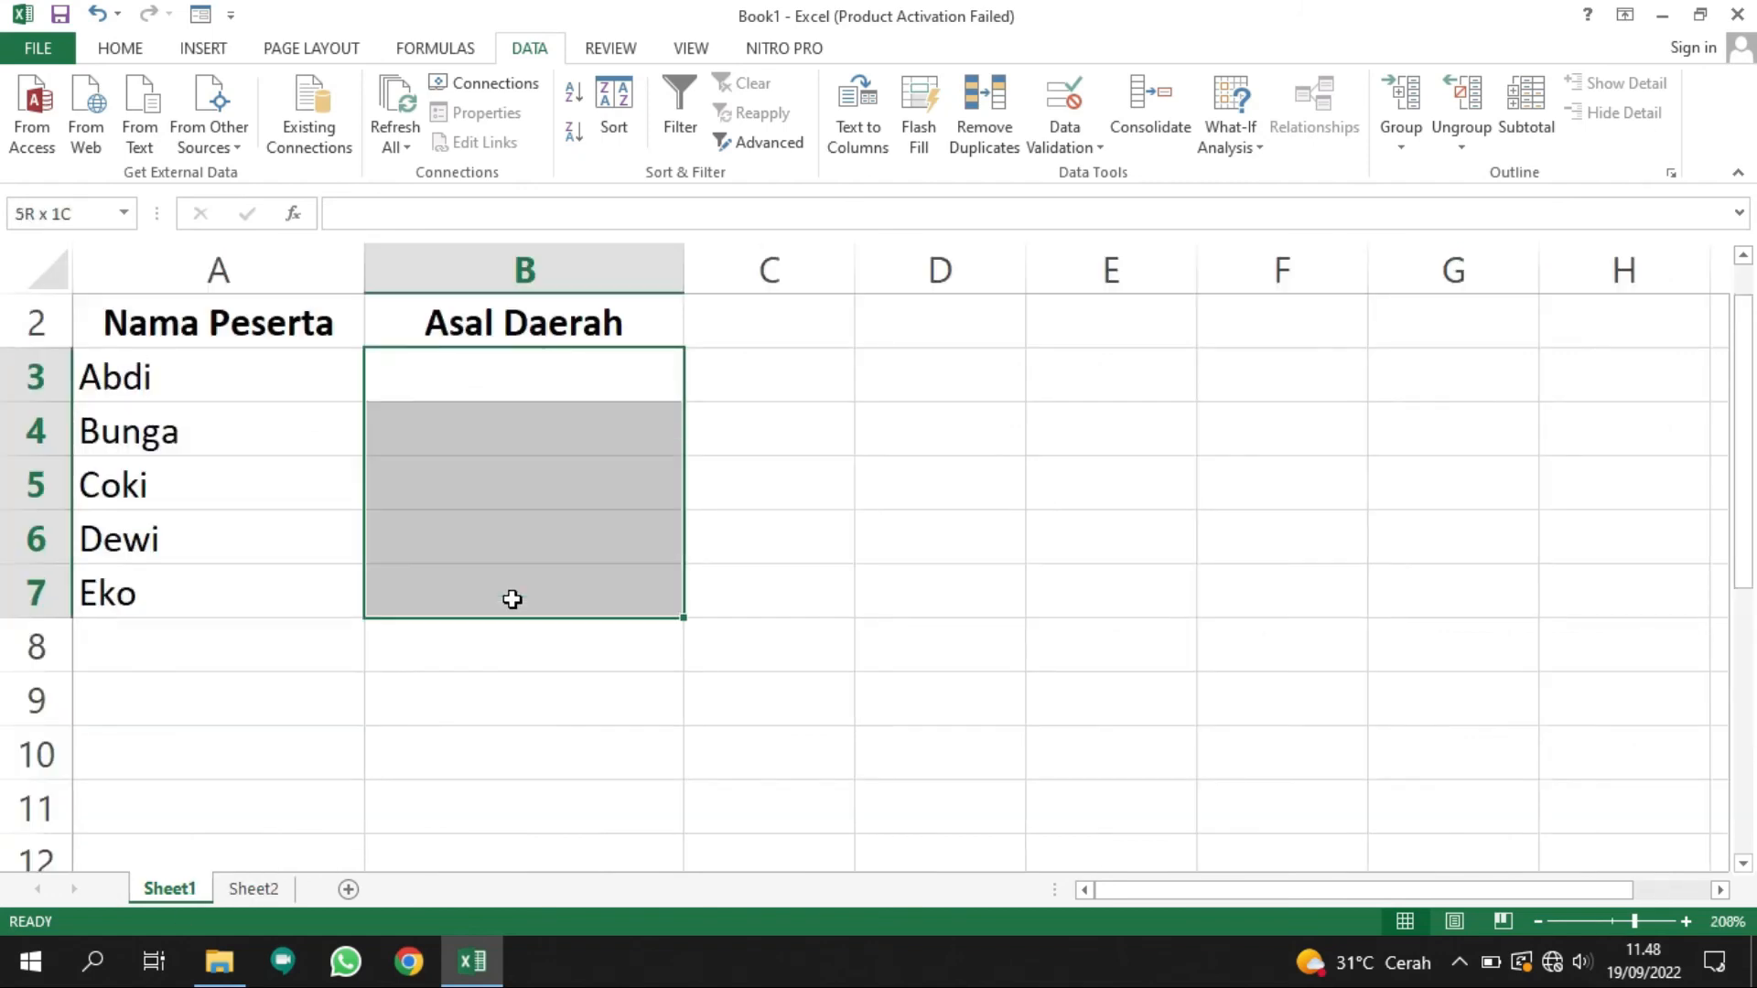
pyautogui.click(1061, 141)
pyautogui.click(1102, 173)
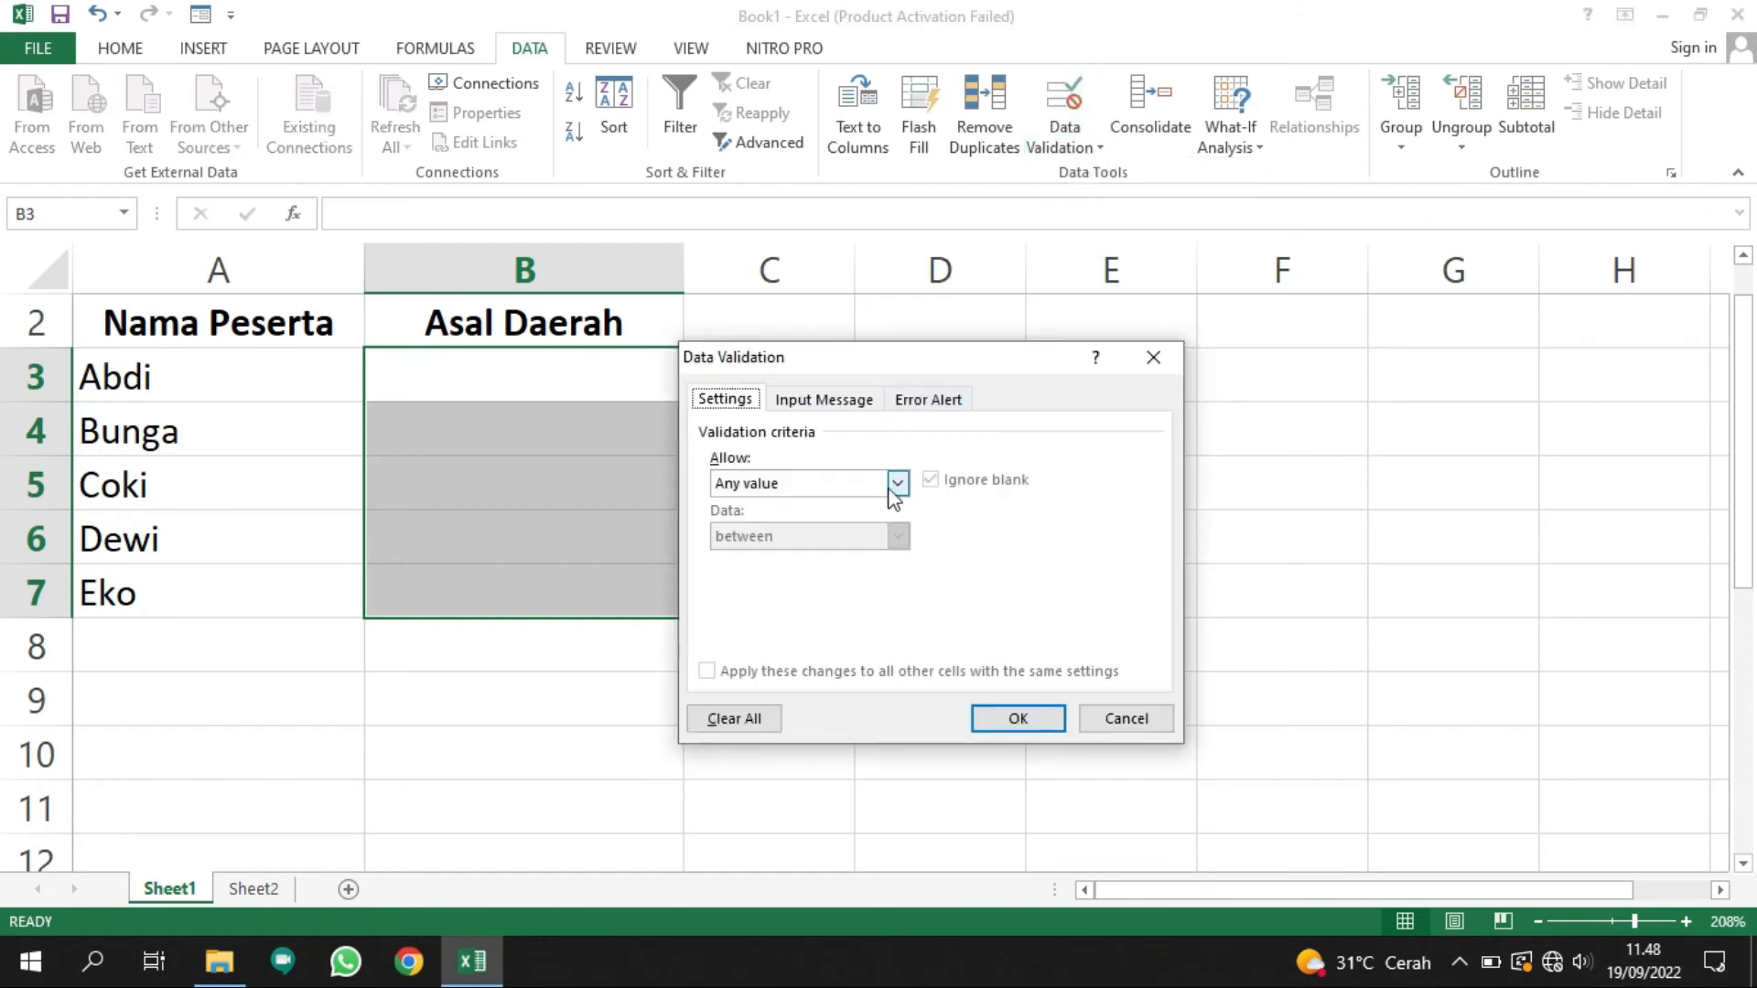
pyautogui.click(897, 482)
pyautogui.click(811, 560)
# Step: Set the validation list source to the regions in Sheet2 =Sheet2!$A$1:$A$5 and apply the rule
pyautogui.click(828, 587)
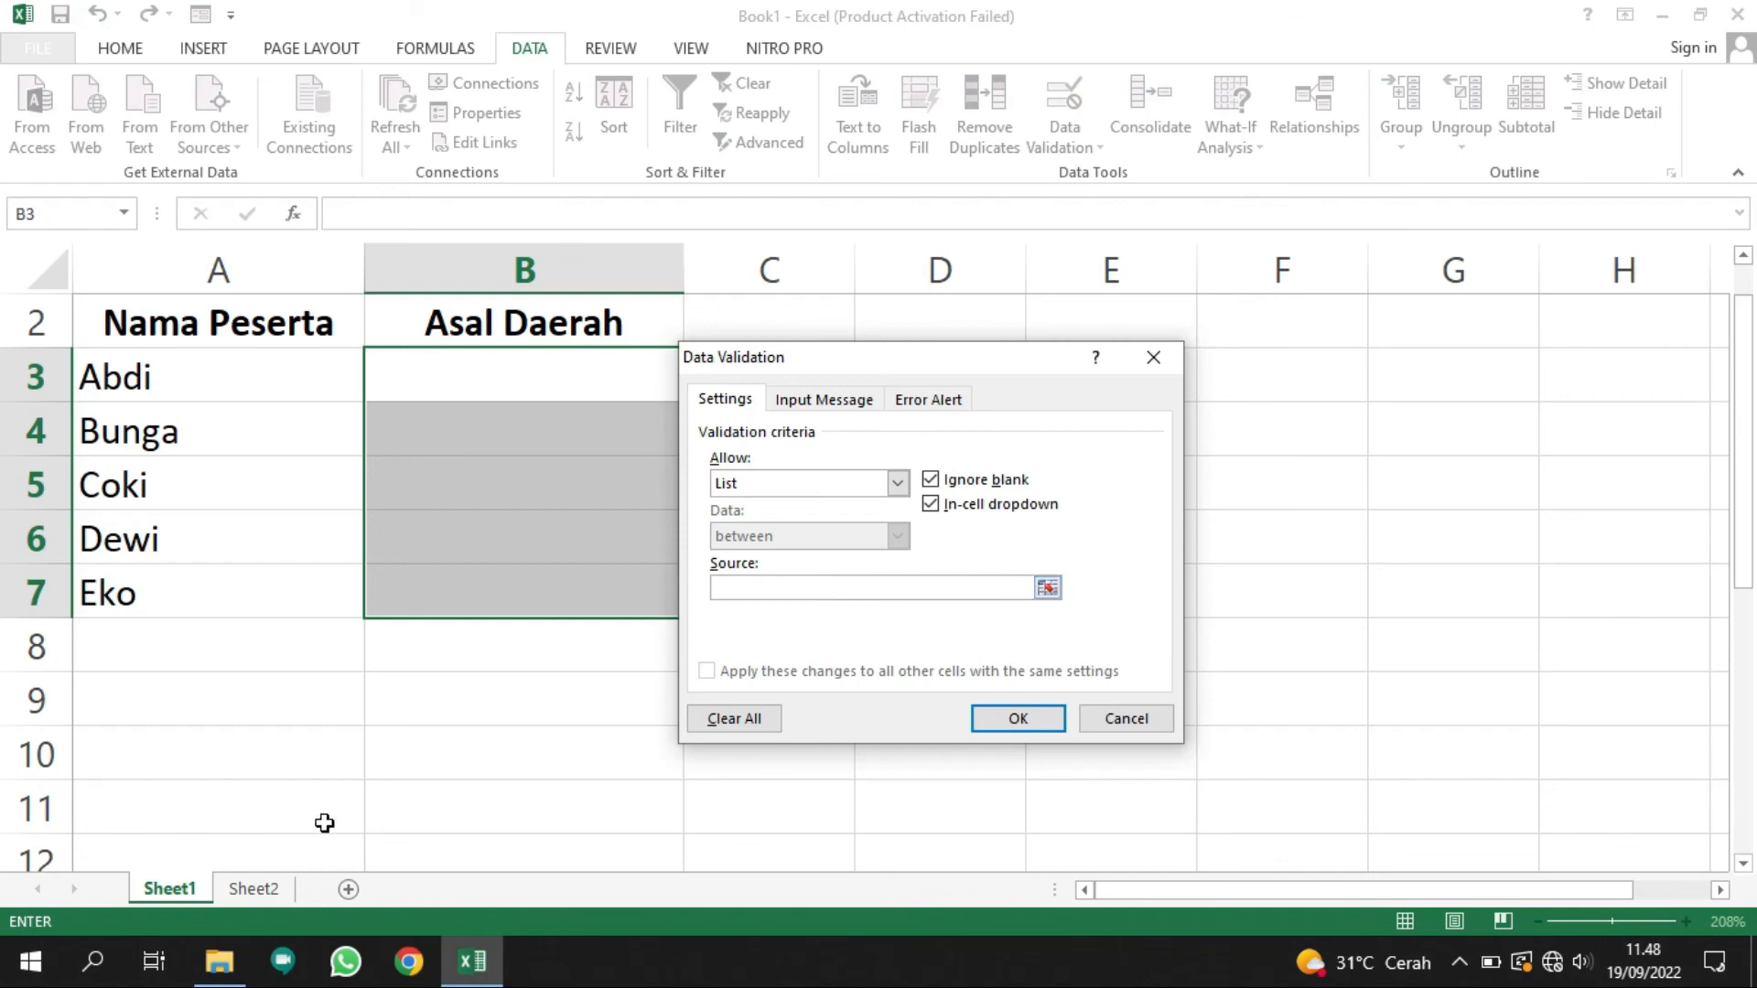
pyautogui.click(263, 889)
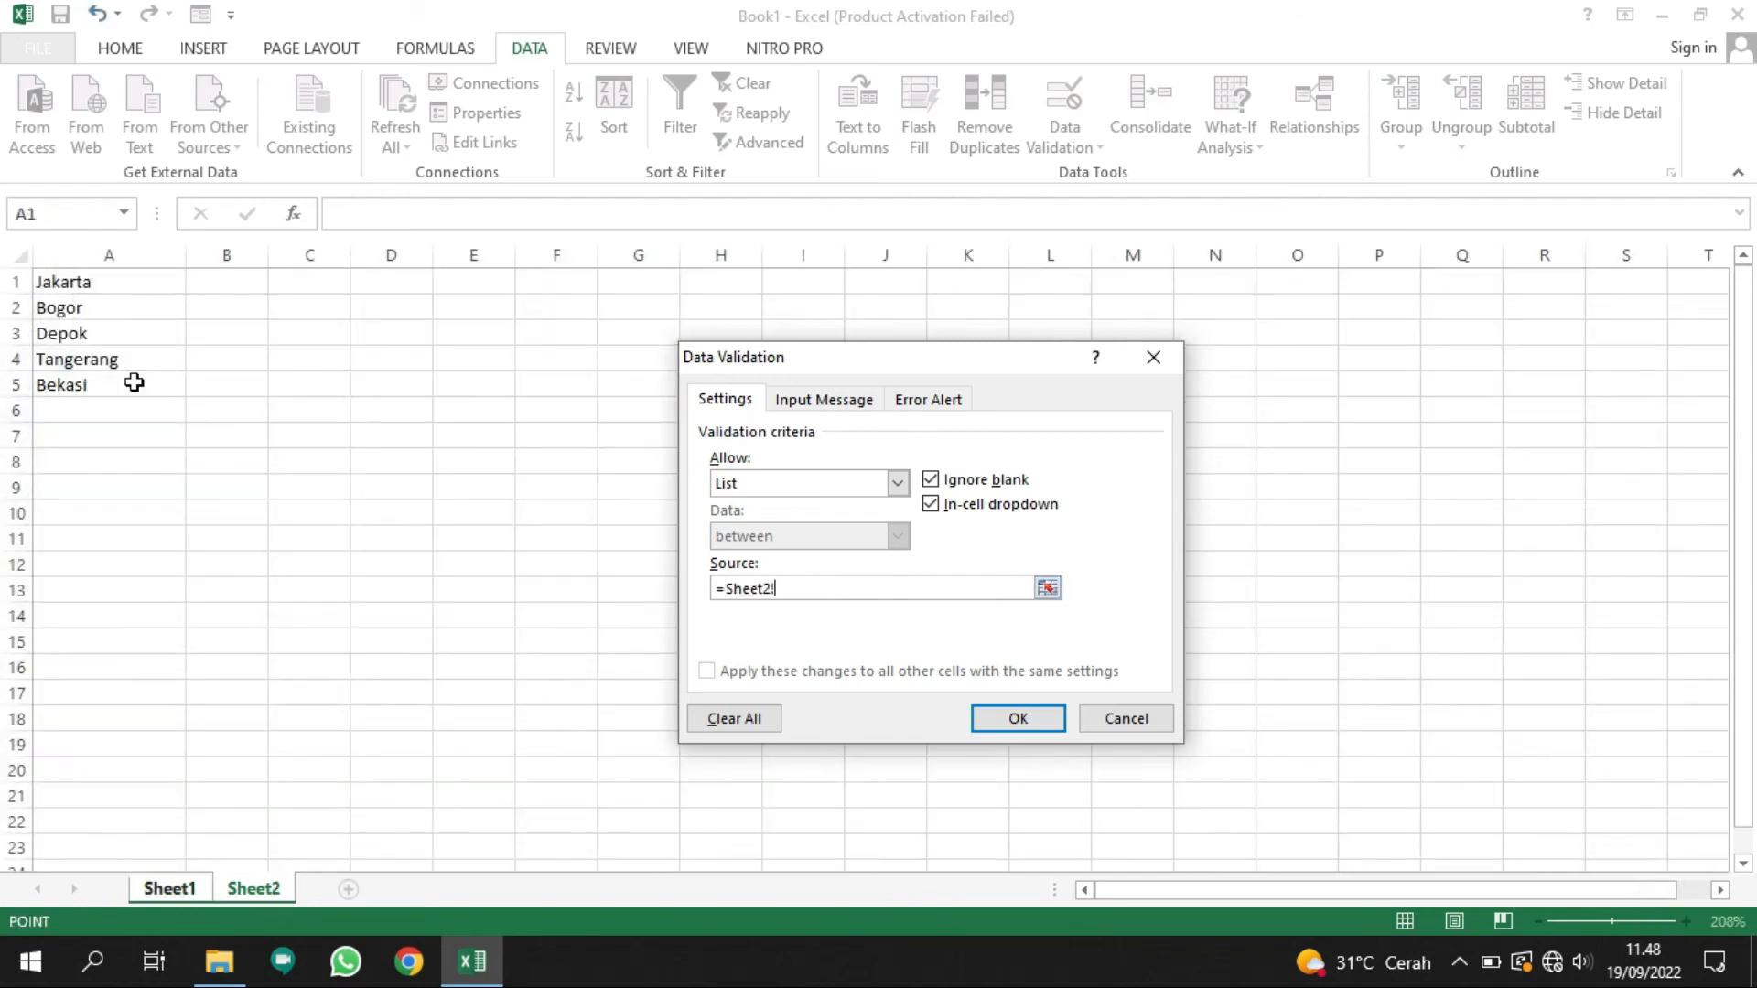
pyautogui.moveTo(121, 287); pyautogui.dragTo(129, 384)
pyautogui.click(1030, 718)
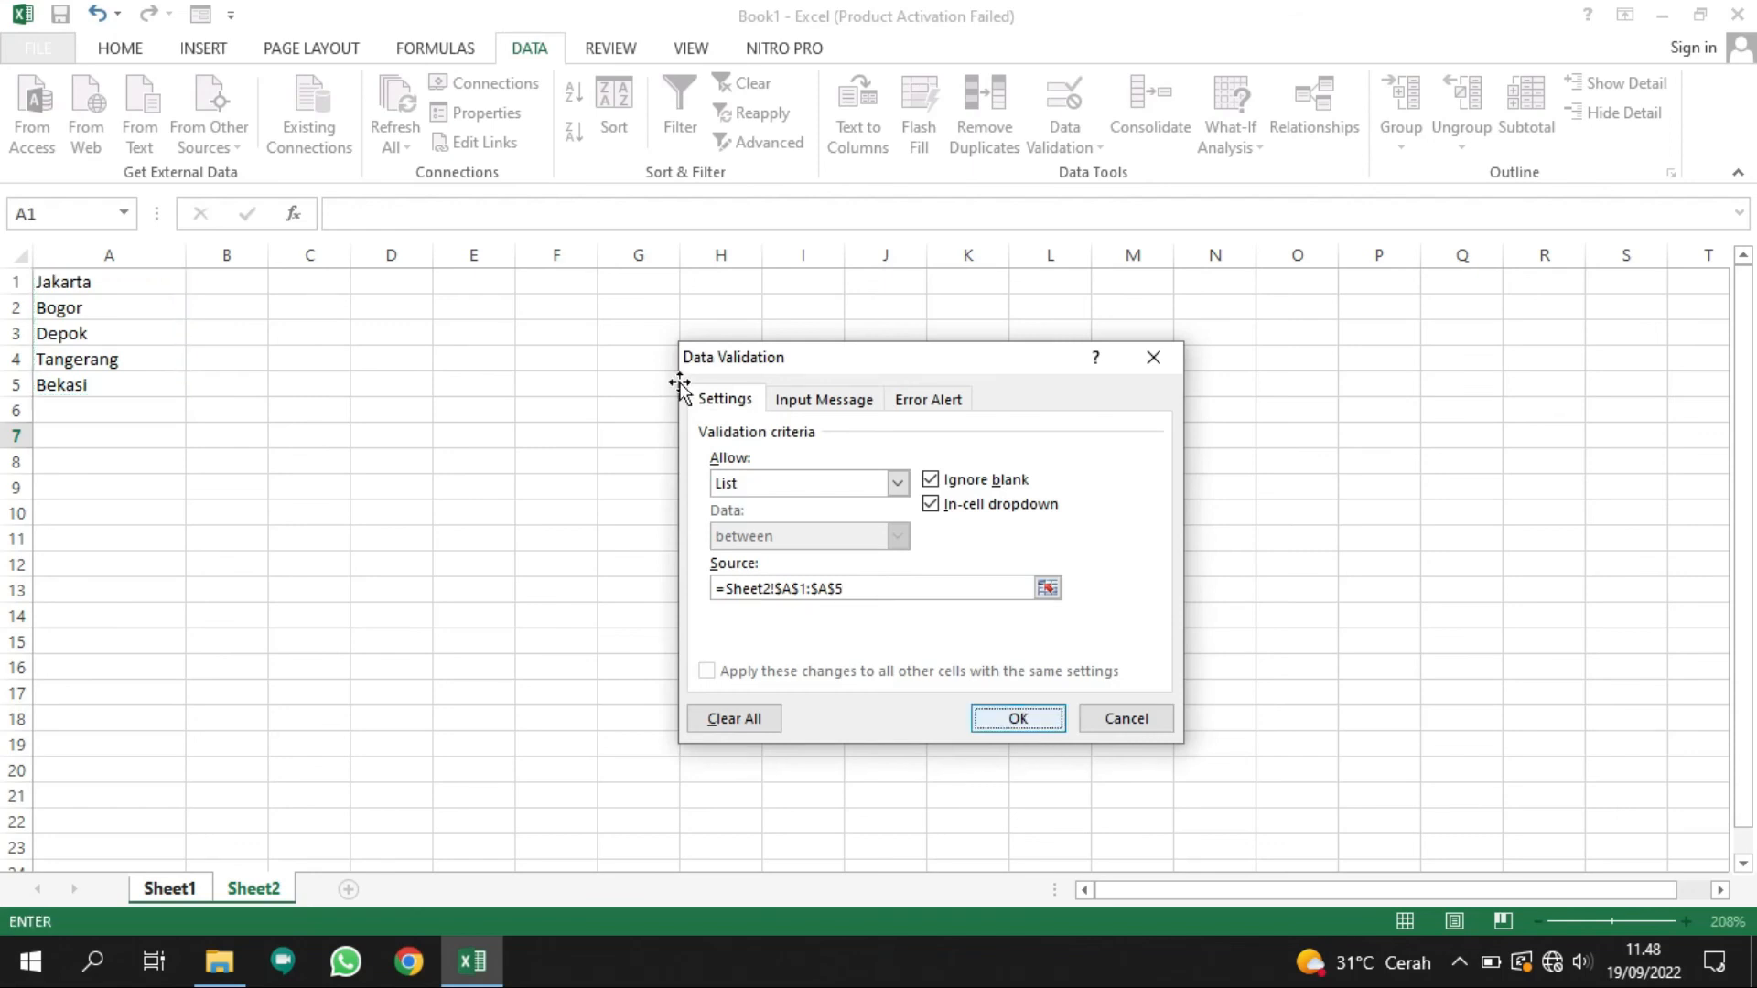
# Step: Test B3's drop-down list by choosing Bogor and replacing it with Depok
pyautogui.click(696, 391)
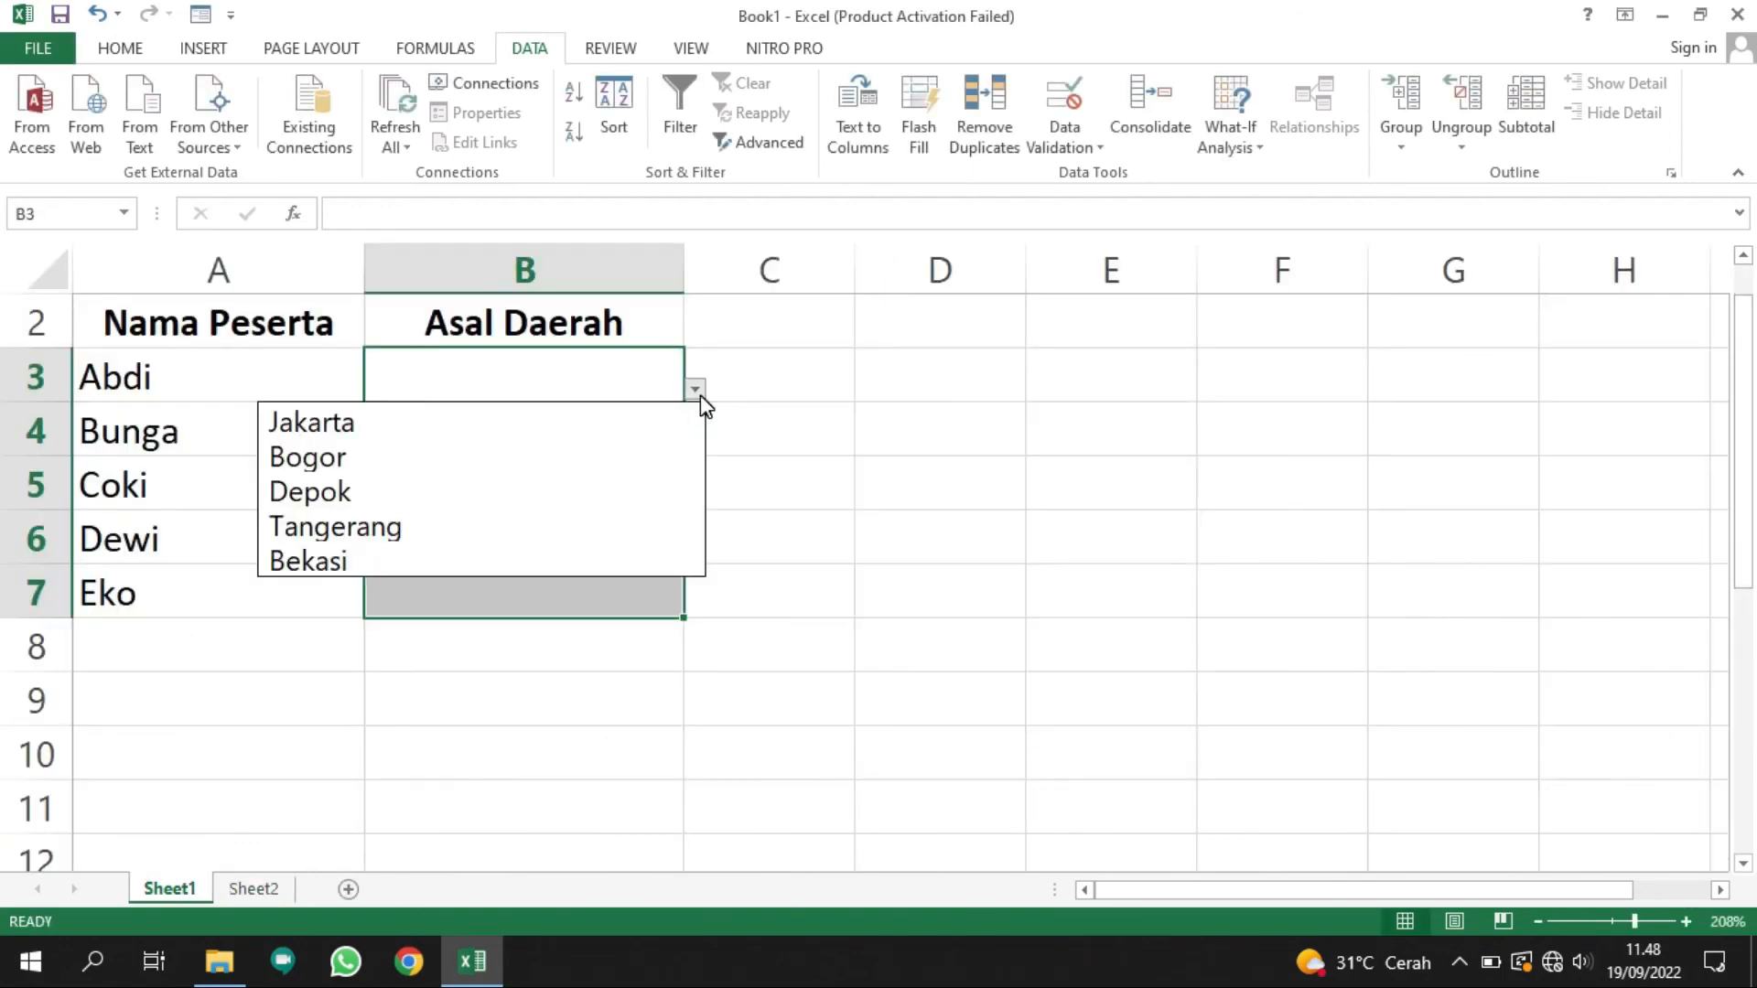
pyautogui.click(342, 455)
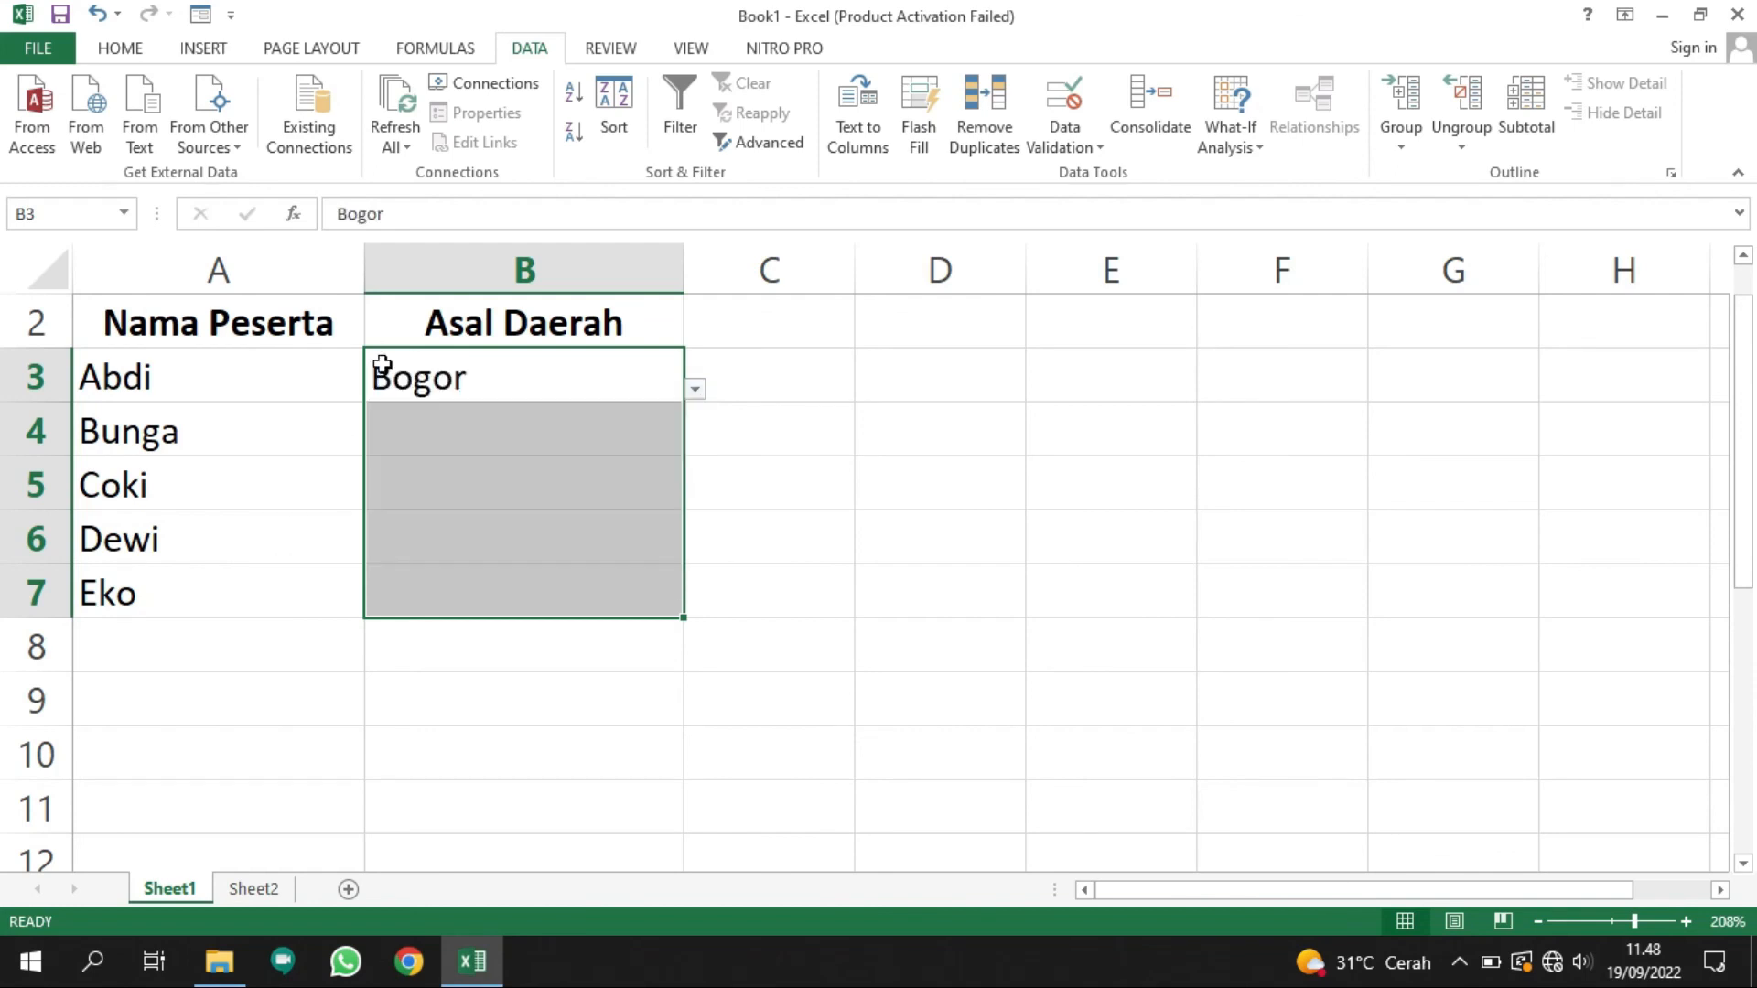
pyautogui.click(696, 391)
pyautogui.click(541, 487)
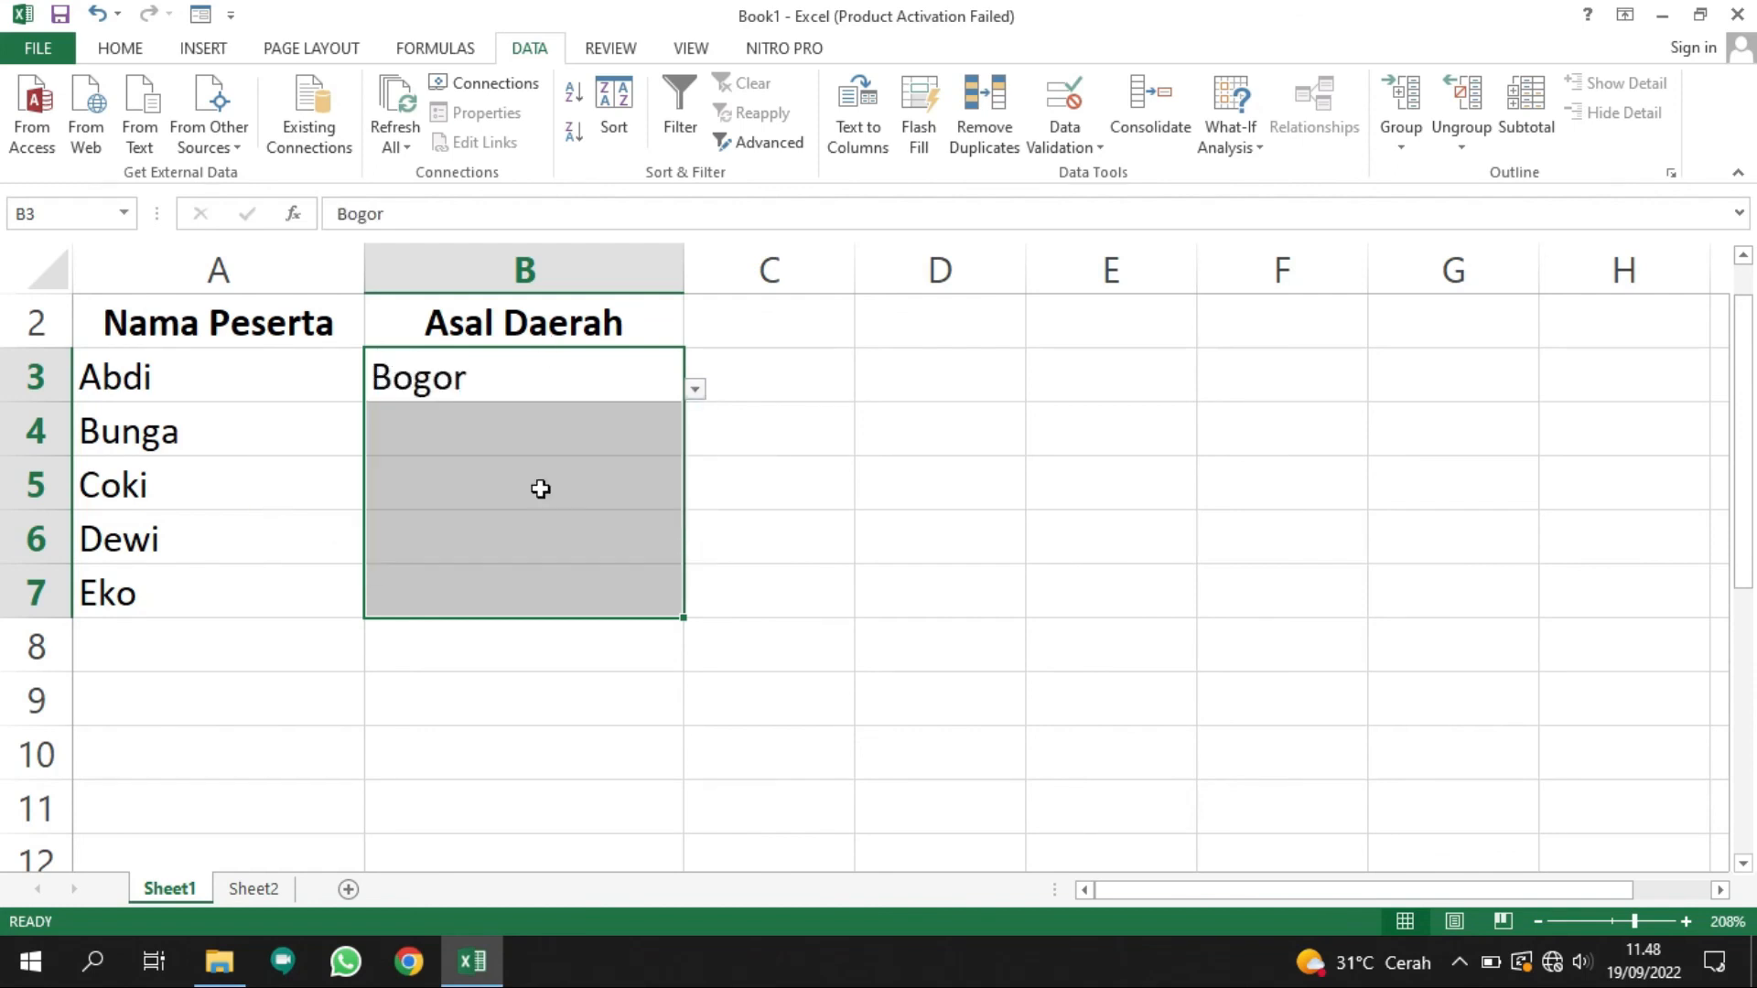
pyautogui.click(752, 390)
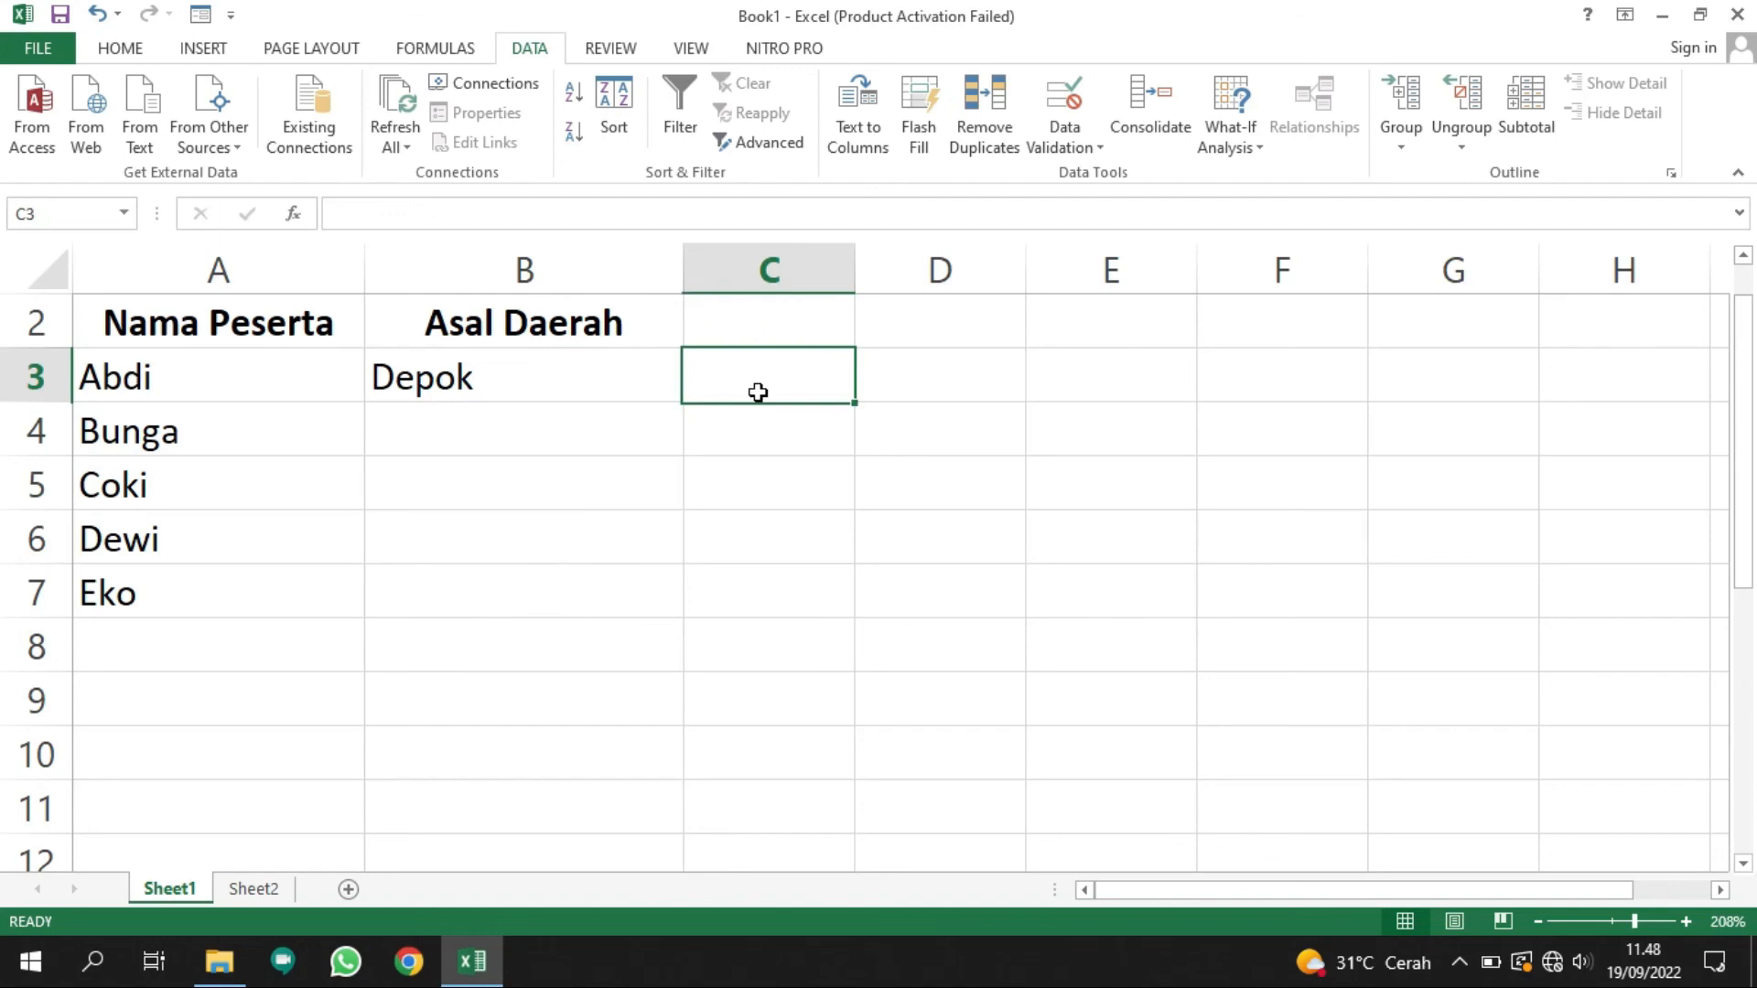
pyautogui.click(661, 388)
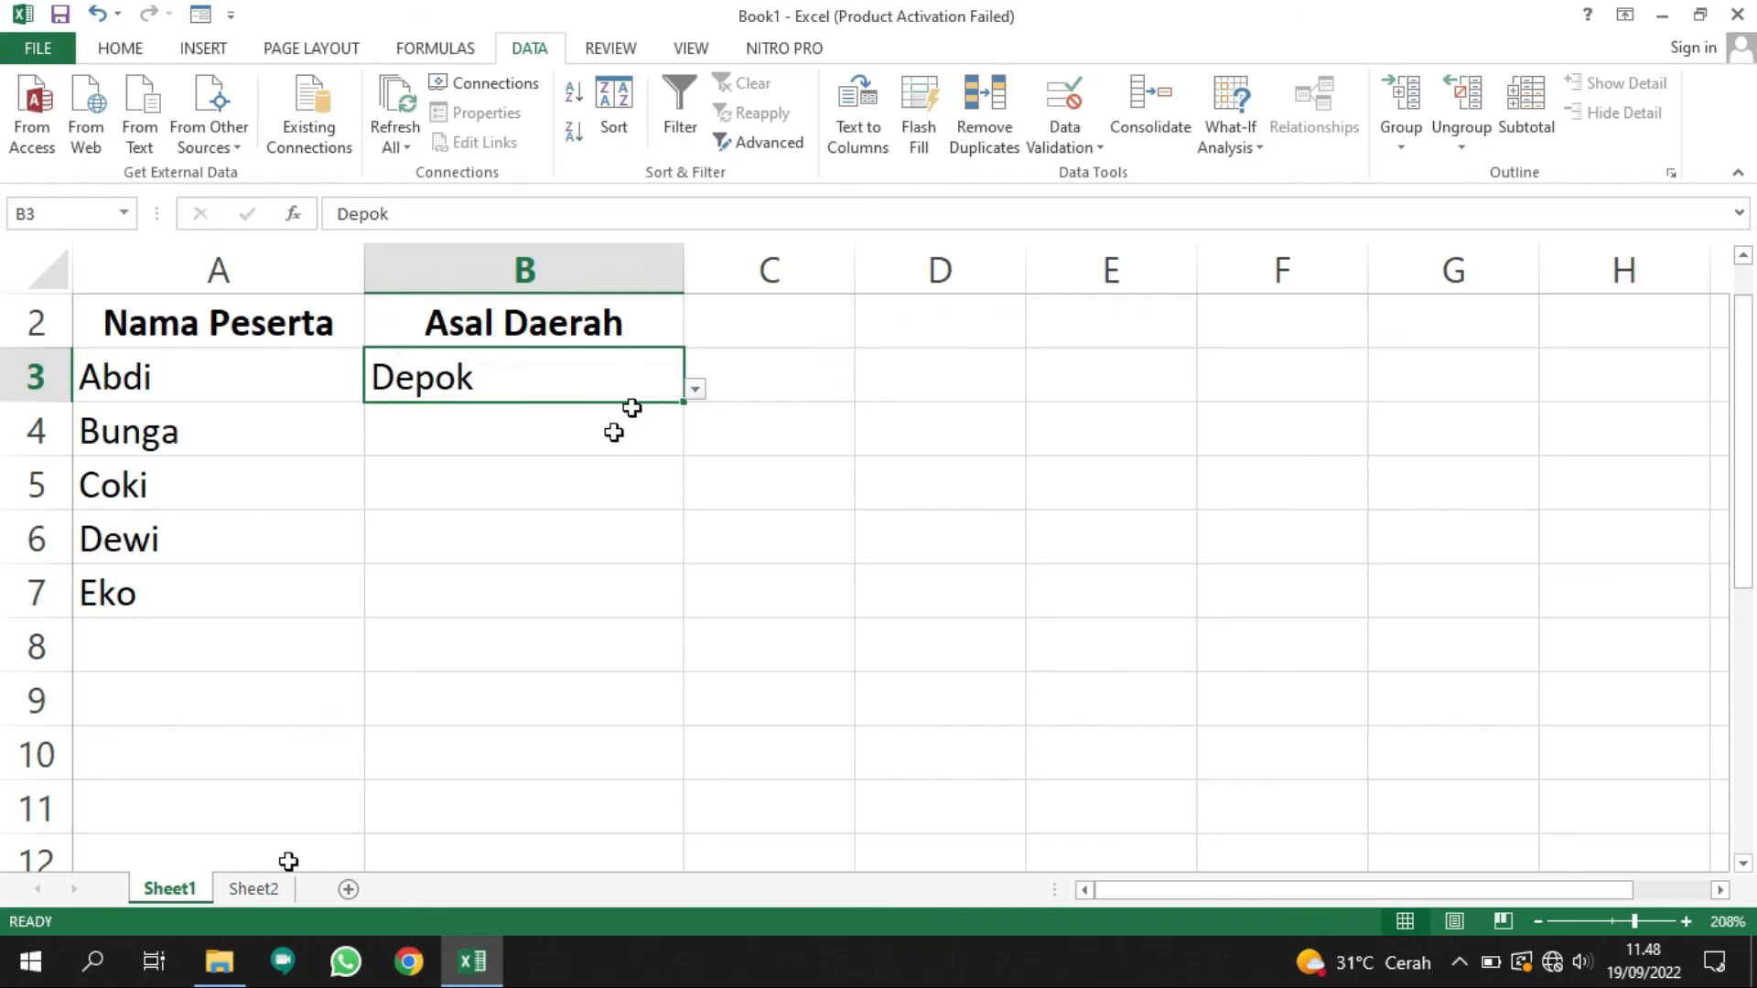
# Step: Show the source list on Sheet2 and minimize the workbook window
pyautogui.click(254, 889)
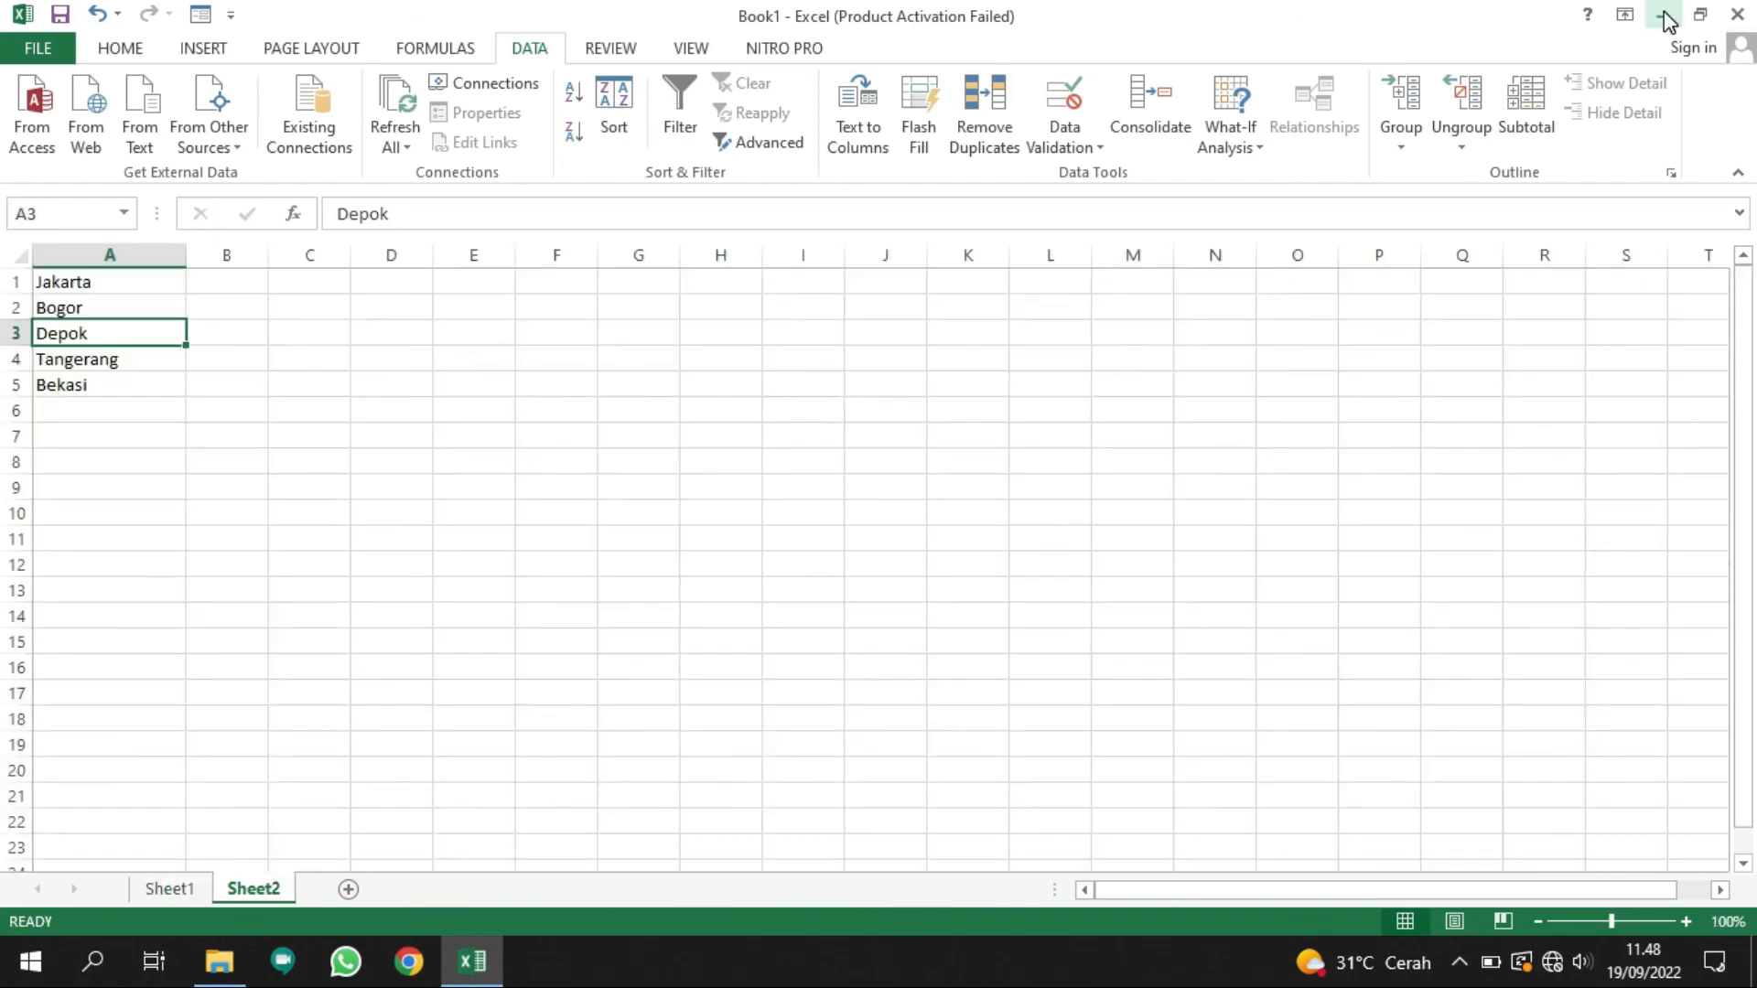
pyautogui.click(1661, 16)
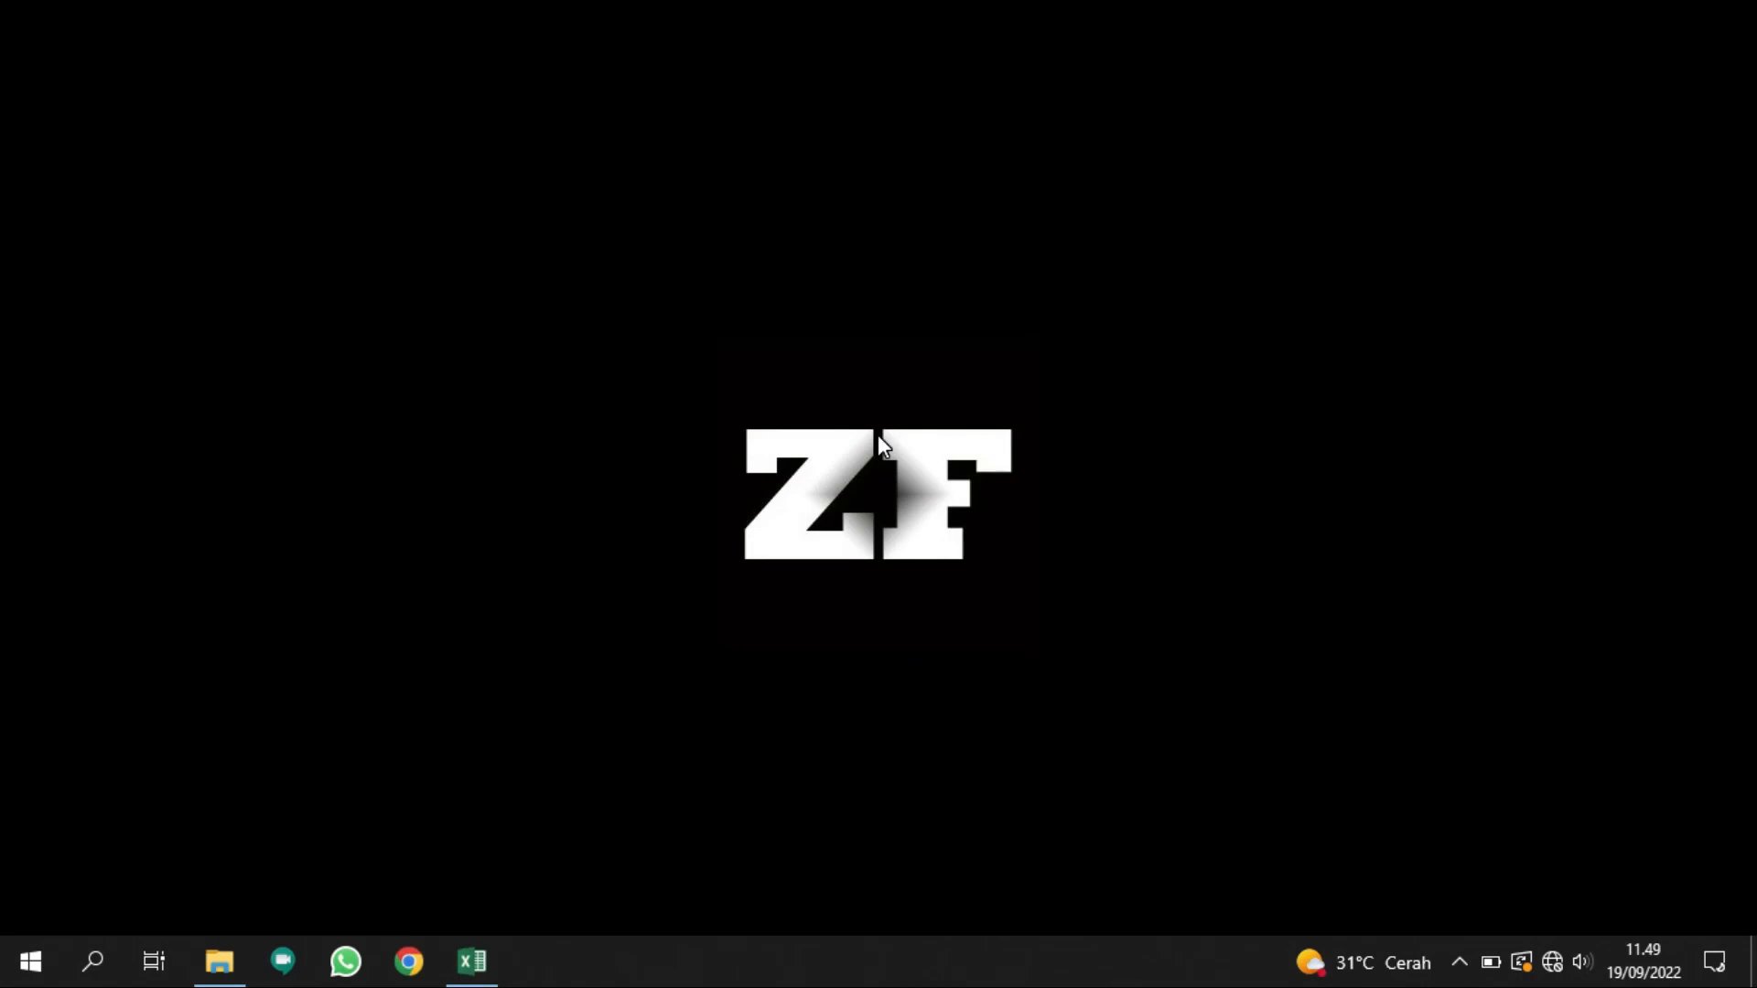